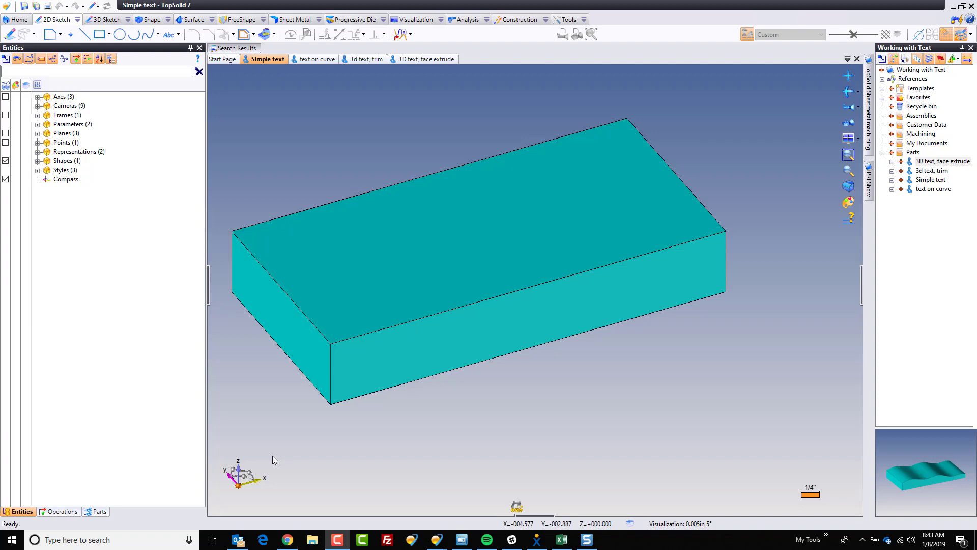
# Step: Start a new sketch on the block's top face
pyautogui.click(424, 242)
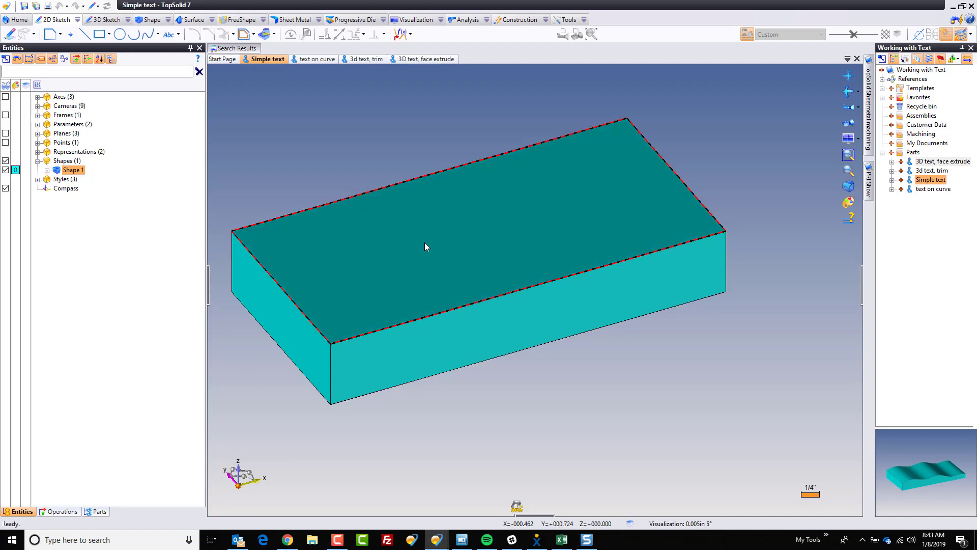
pyautogui.rightClick(424, 242)
pyautogui.click(447, 262)
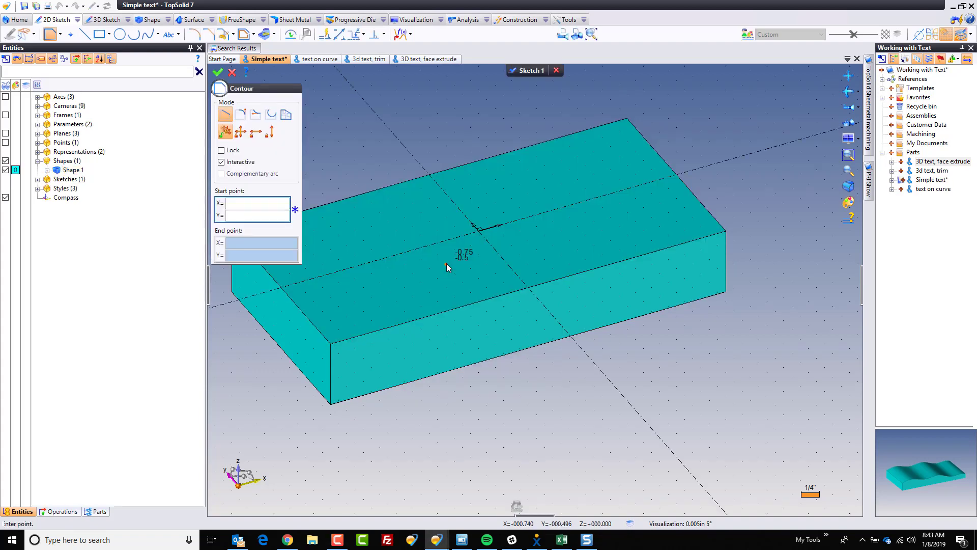
# Step: Begin TOPSOLID text in the sketch with Profiles turned off
pyautogui.click(168, 33)
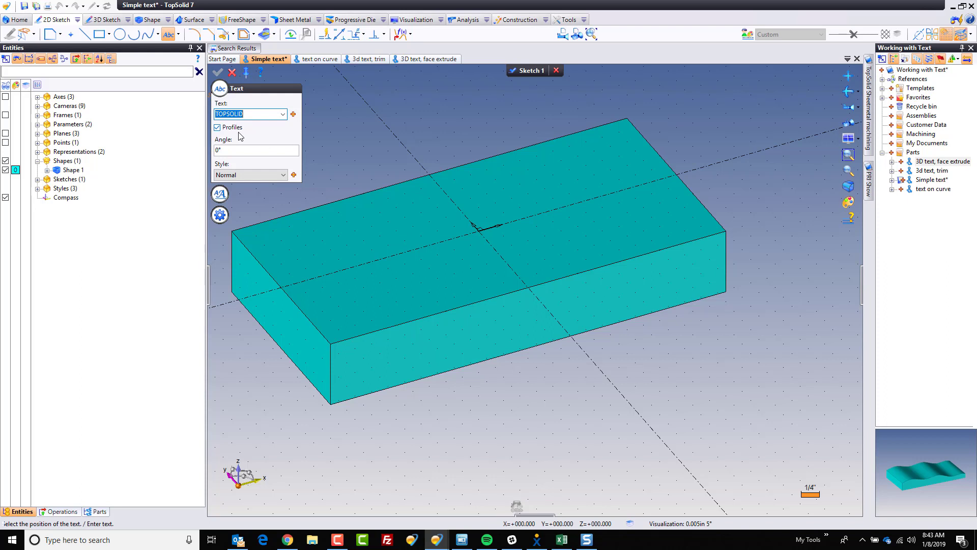
pyautogui.click(232, 128)
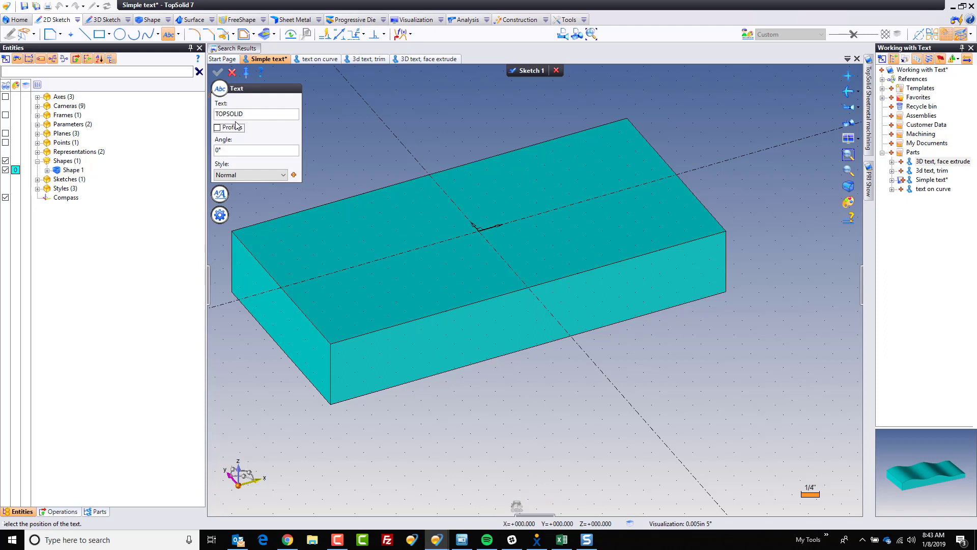
pyautogui.click(245, 118)
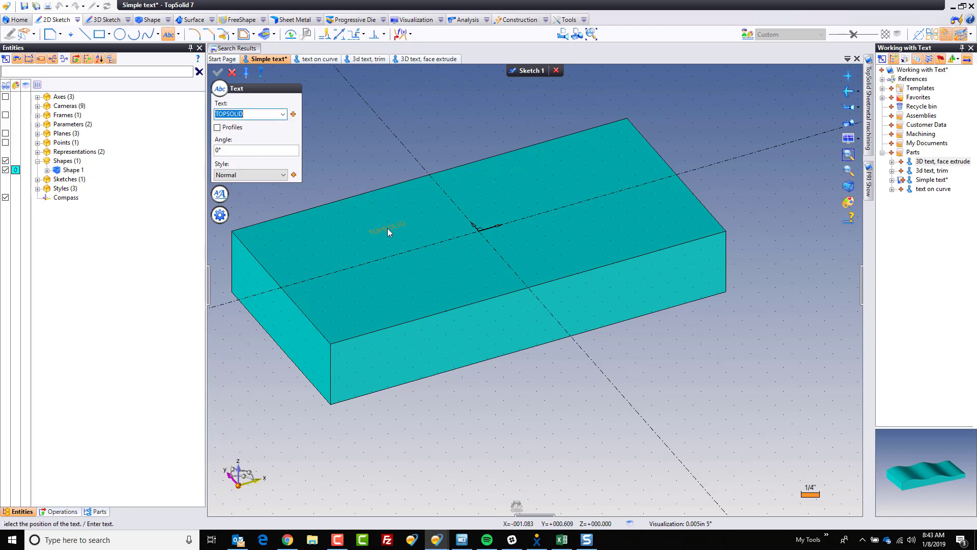
# Step: Set the TOPSOLID text font height to .75in and place it on the top face near the origin
pyautogui.click(220, 194)
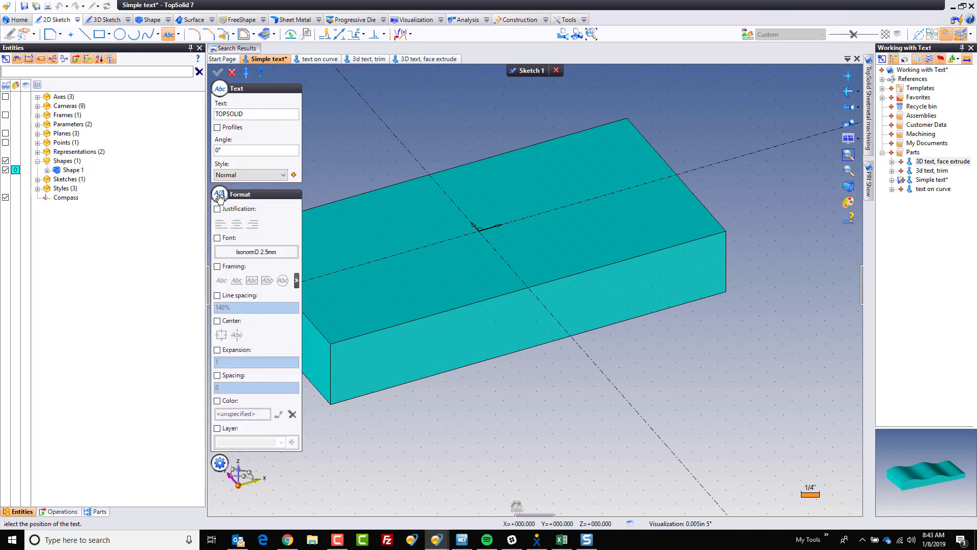
pyautogui.click(217, 238)
pyautogui.click(239, 253)
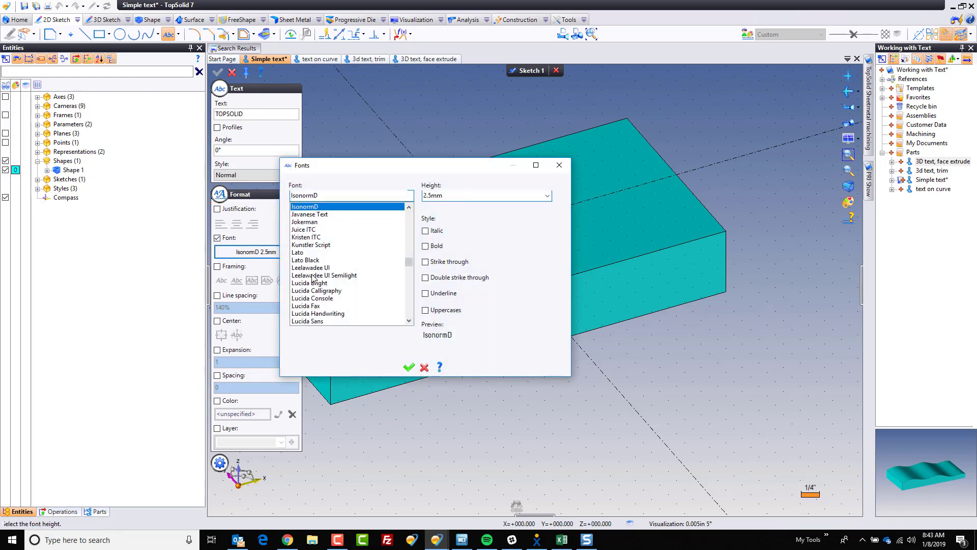
pyautogui.doubleClick(455, 197)
pyautogui.write('.75in')
pyautogui.press('Tab')
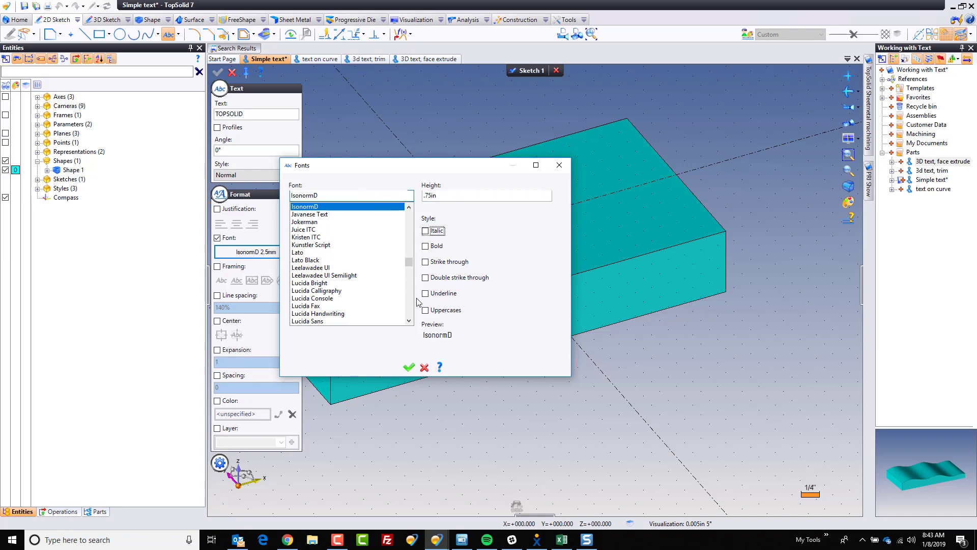
pyautogui.click(409, 367)
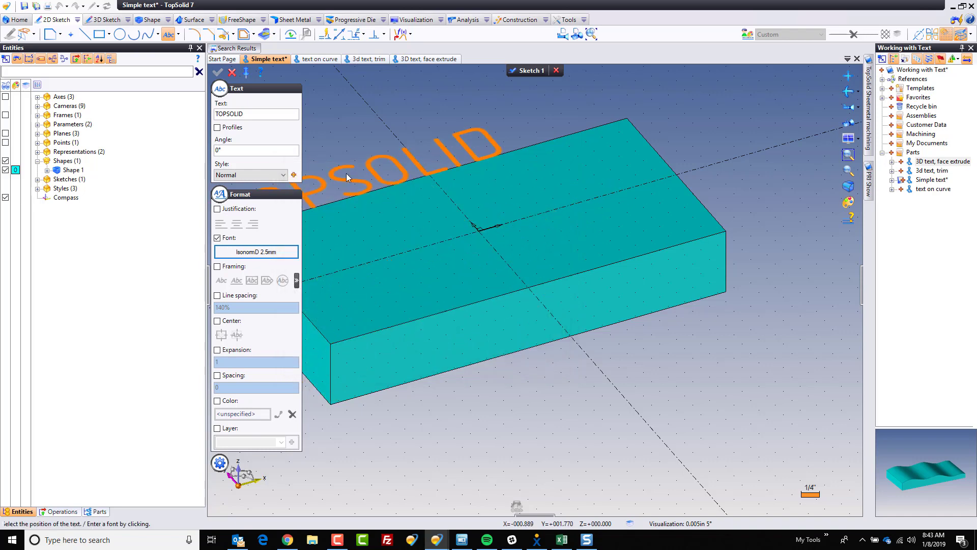
pyautogui.click(465, 244)
pyautogui.click(219, 73)
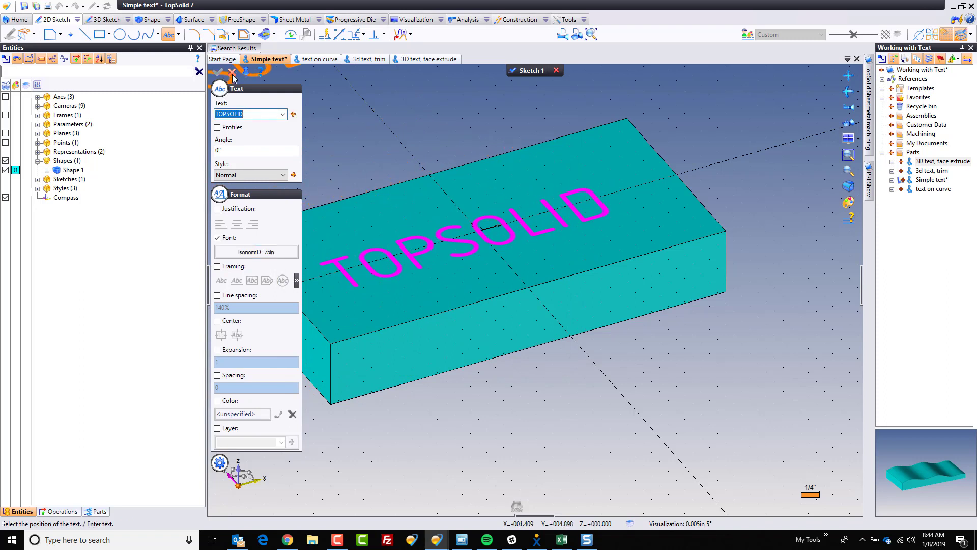
pyautogui.click(151, 20)
pyautogui.click(79, 34)
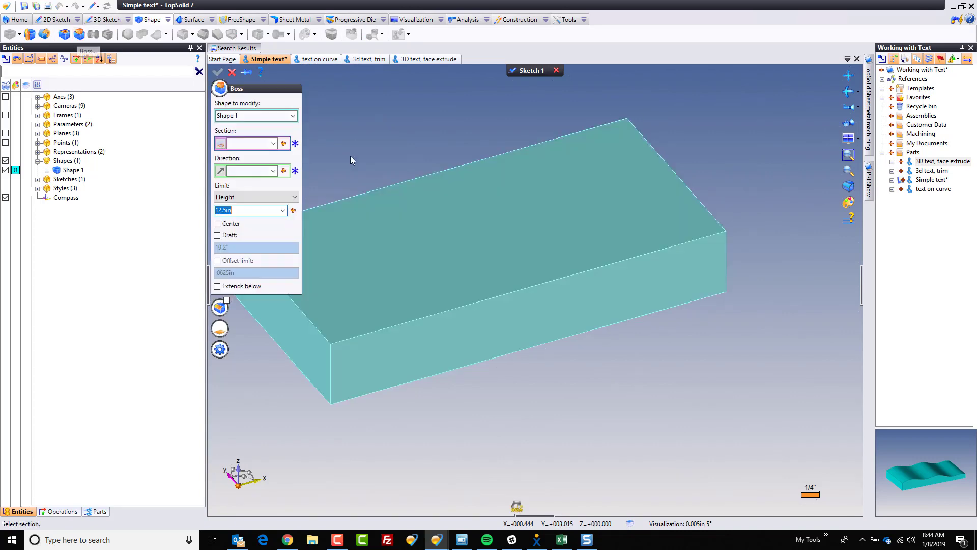
pyautogui.press('Escape')
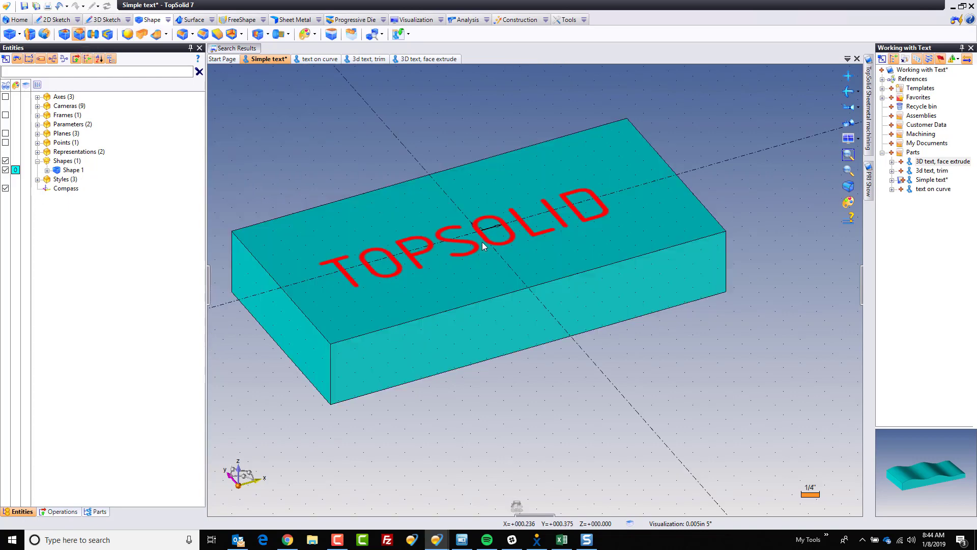
pyautogui.doubleClick(474, 249)
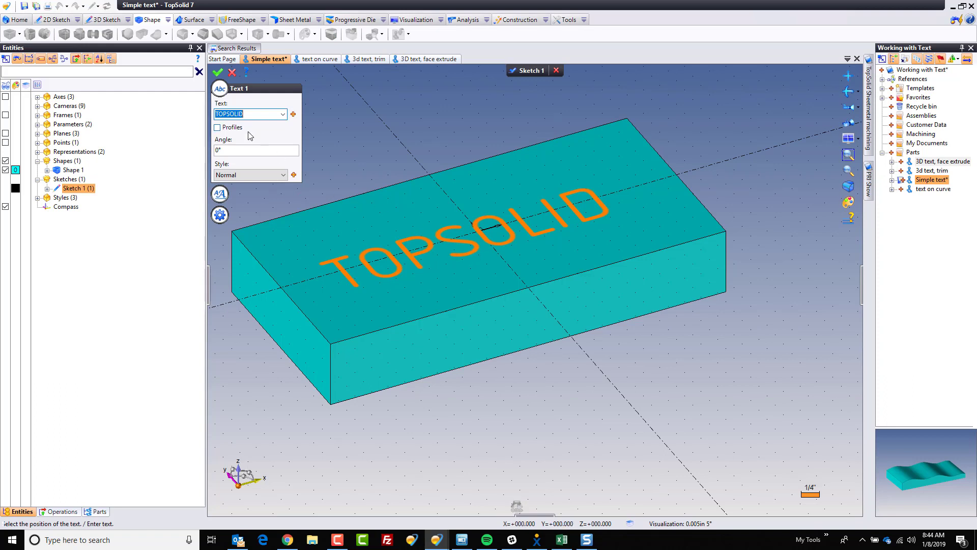
pyautogui.click(218, 71)
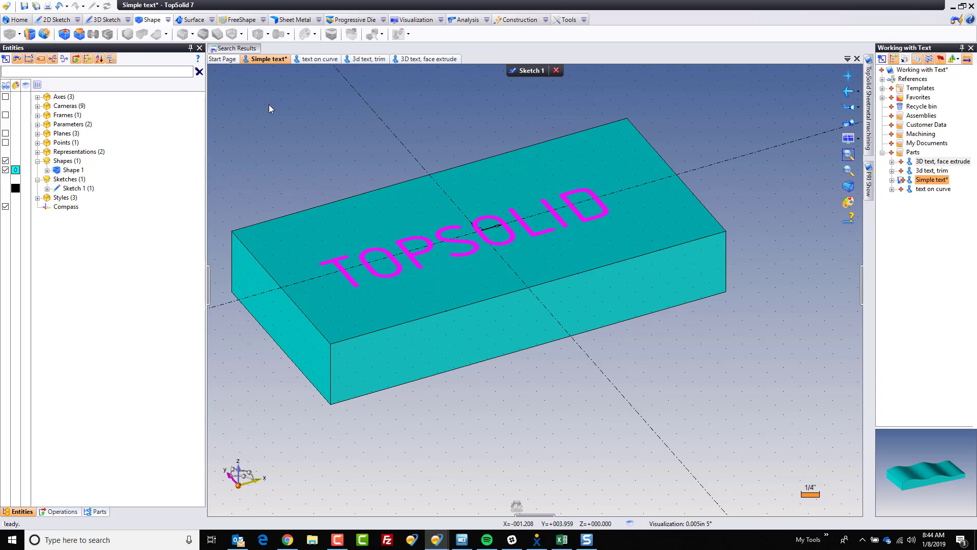
pyautogui.click(79, 33)
# Step: Boss the TOPSOLID letters 0.375in high, then reopen the text sketch for editing
pyautogui.write('1.125in')
pyautogui.press('Return')
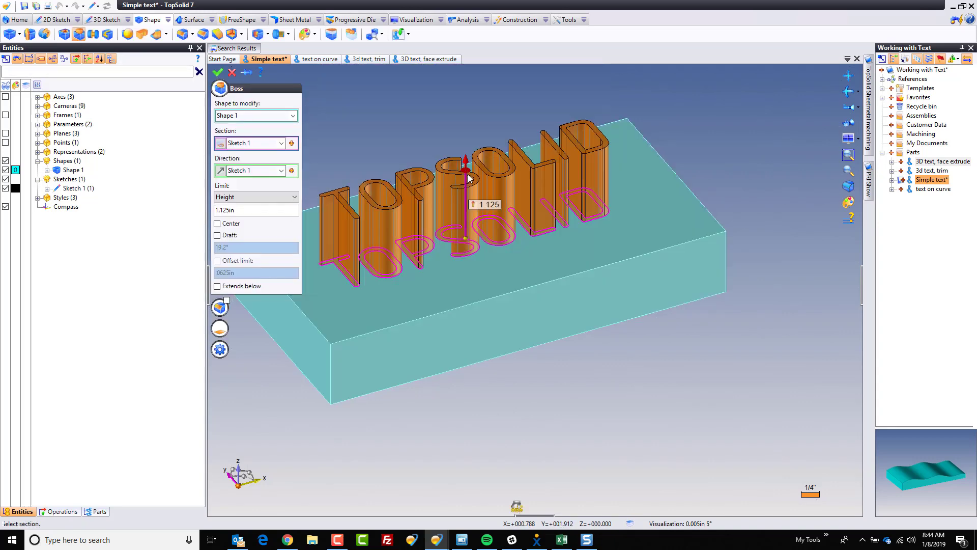
pyautogui.moveTo(467, 166); pyautogui.dragTo(468, 211)
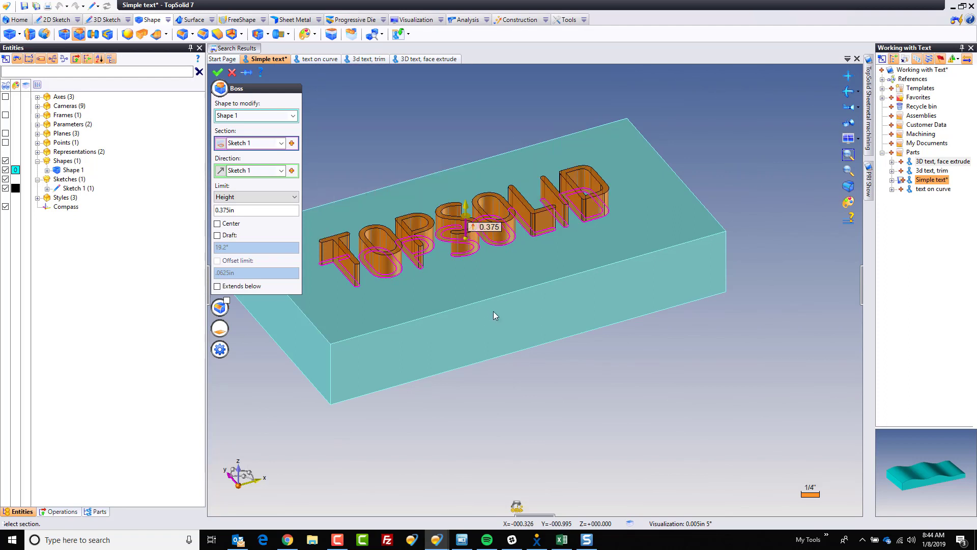
pyautogui.moveTo(495, 315); pyautogui.dragTo(608, 345, button='middle')
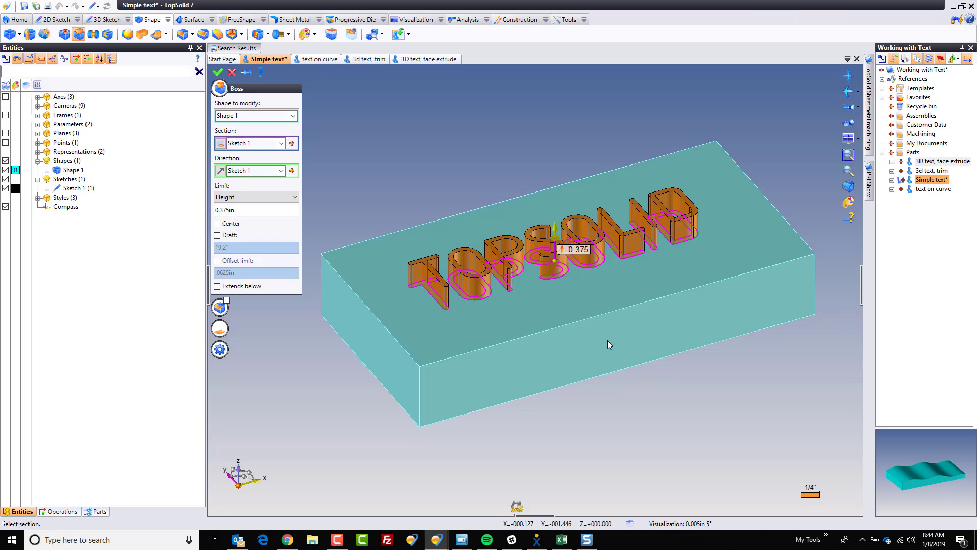
pyautogui.click(218, 72)
pyautogui.moveTo(447, 225)
pyautogui.mouseDown(button='middle')
pyautogui.moveTo(439, 290)
pyautogui.moveTo(443, 203)
pyautogui.moveTo(444, 218)
pyautogui.mouseUp(button='middle')
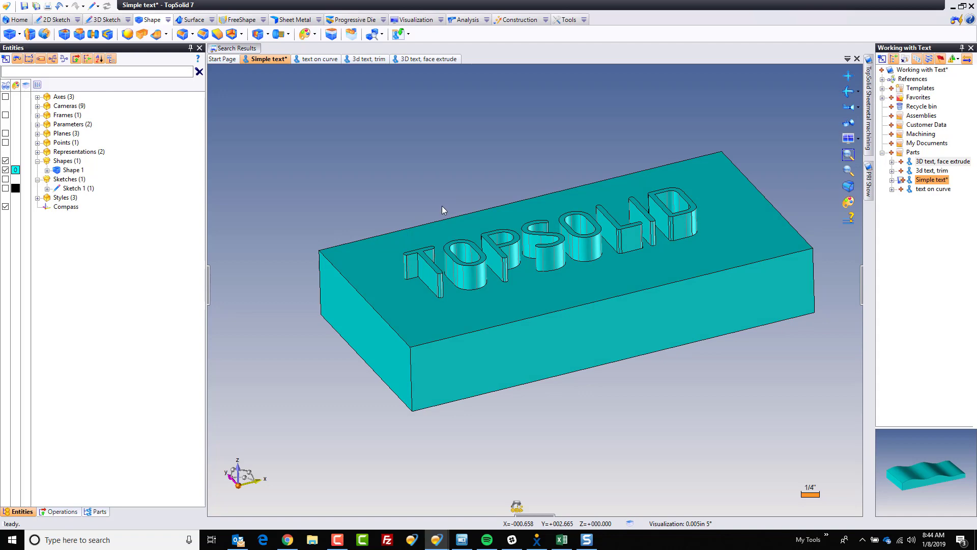
pyautogui.doubleClick(442, 206)
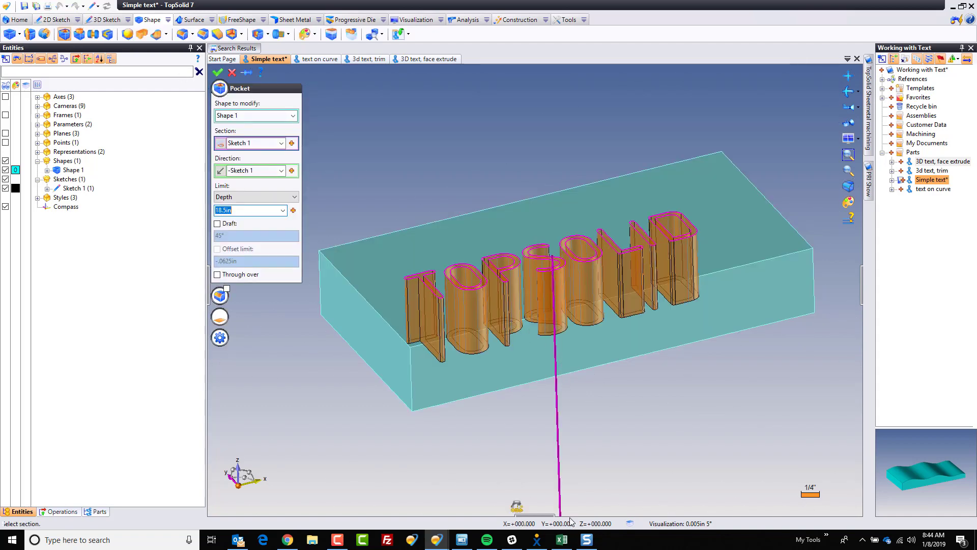
# Step: Preview a 0.375in pocket of the letters, cancel it, and exit the sketch unchanged
pyautogui.click(558, 482)
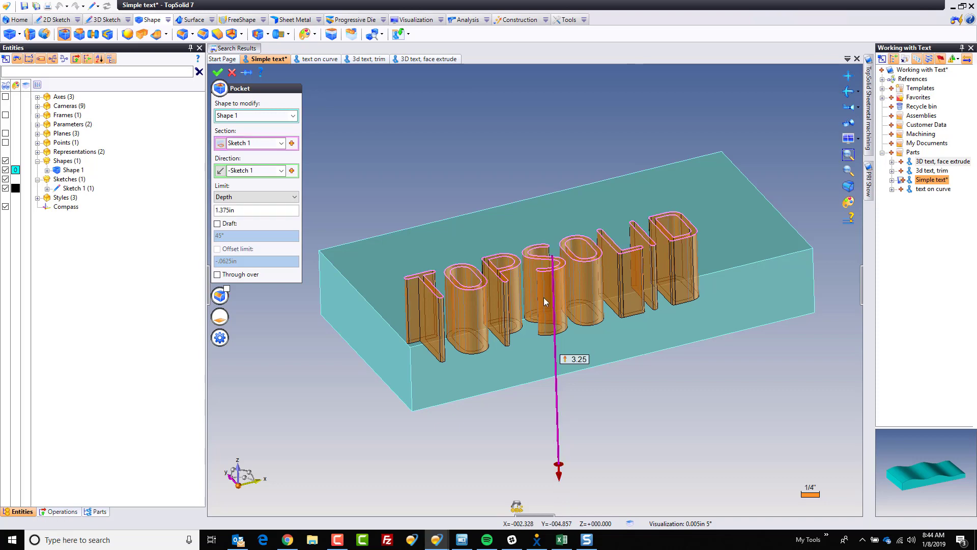
pyautogui.moveTo(566, 341)
pyautogui.mouseDown(button='middle')
pyautogui.moveTo(569, 412)
pyautogui.moveTo(567, 356)
pyautogui.mouseUp(button='middle')
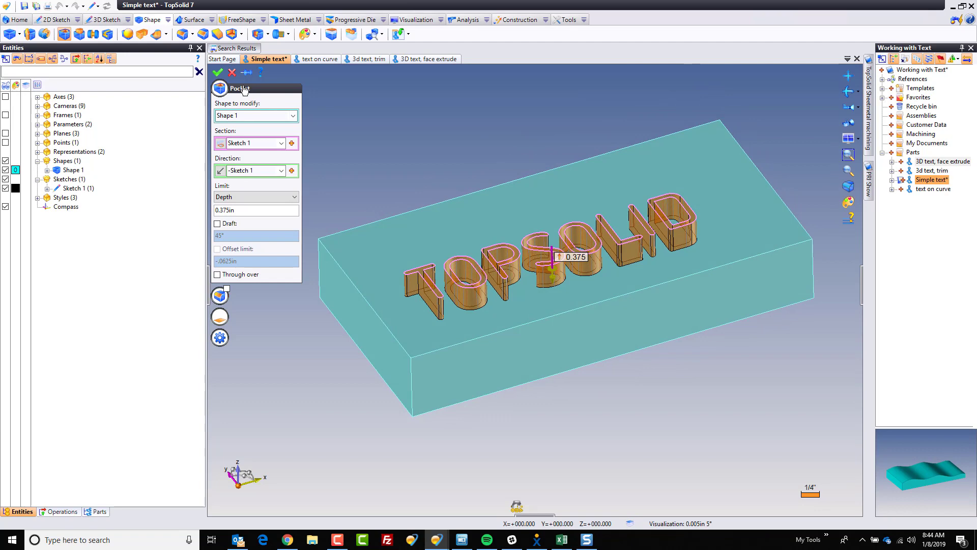
pyautogui.click(232, 73)
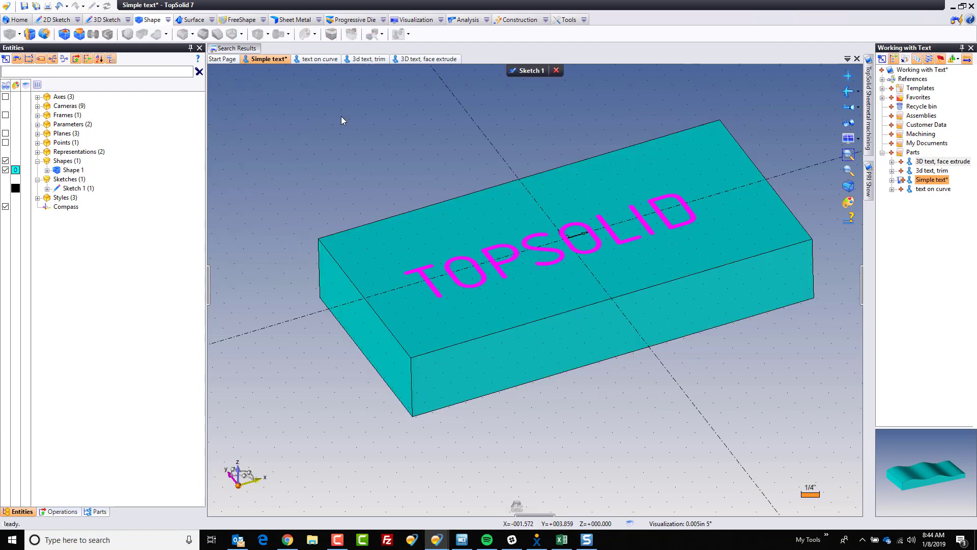
pyautogui.click(556, 70)
# Step: In the text on curve part, start a sketch on the block's top face
pyautogui.click(315, 59)
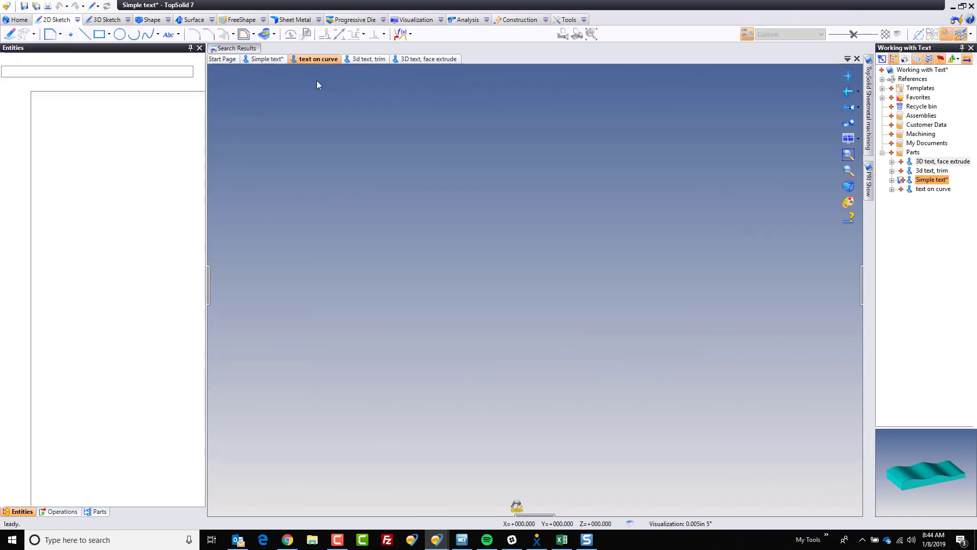
pyautogui.rightClick(411, 252)
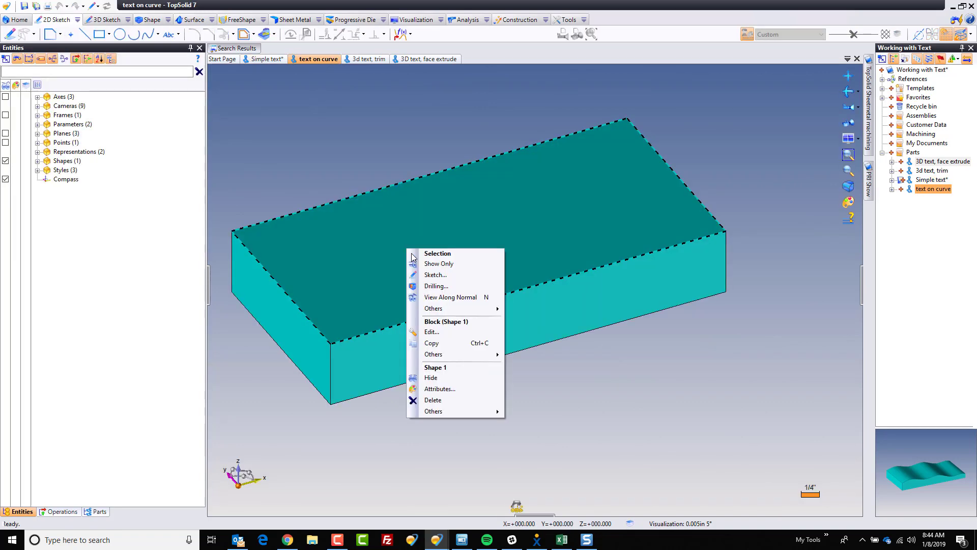
pyautogui.click(434, 275)
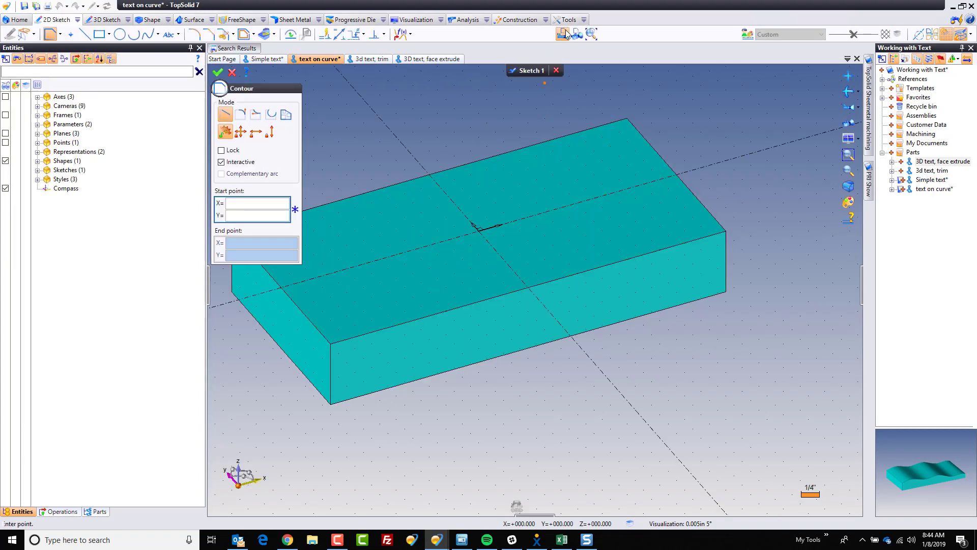
# Step: Draw a 3-point arc across the top face, giving a 4.2422 radius
pyautogui.click(131, 35)
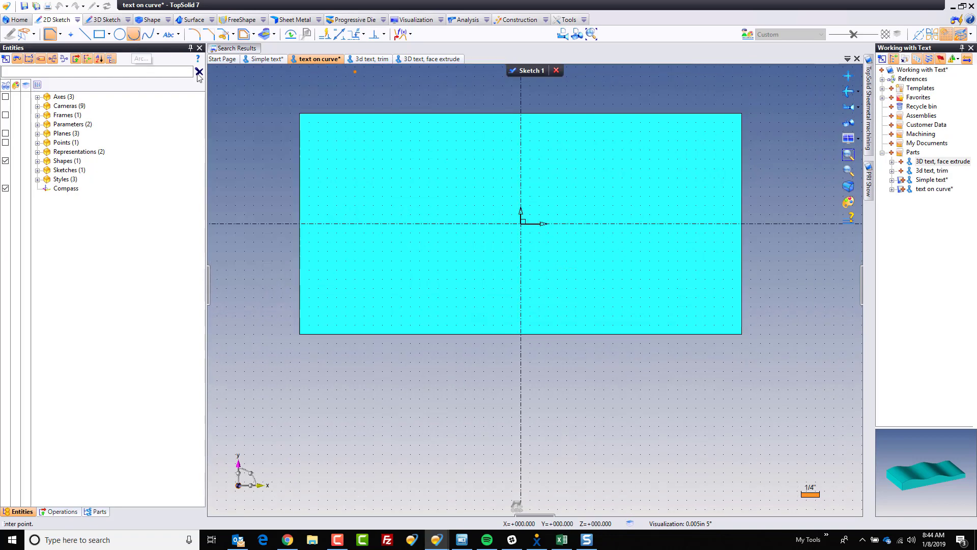
pyautogui.click(336, 283)
pyautogui.click(668, 302)
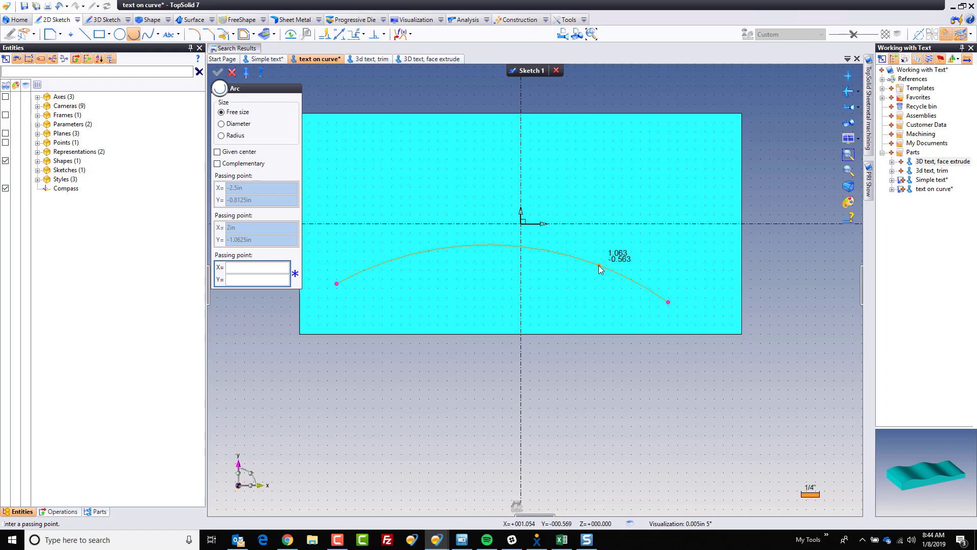
pyautogui.click(599, 269)
pyautogui.press('Escape')
pyautogui.click(168, 34)
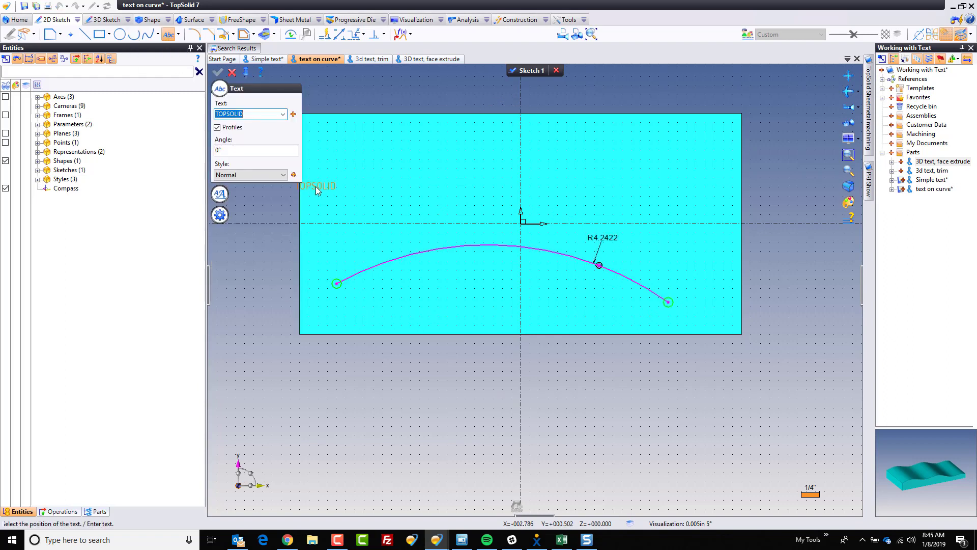
# Step: Place TOPSOLID text at .5in font height in the sketch just above the arc
pyautogui.click(219, 193)
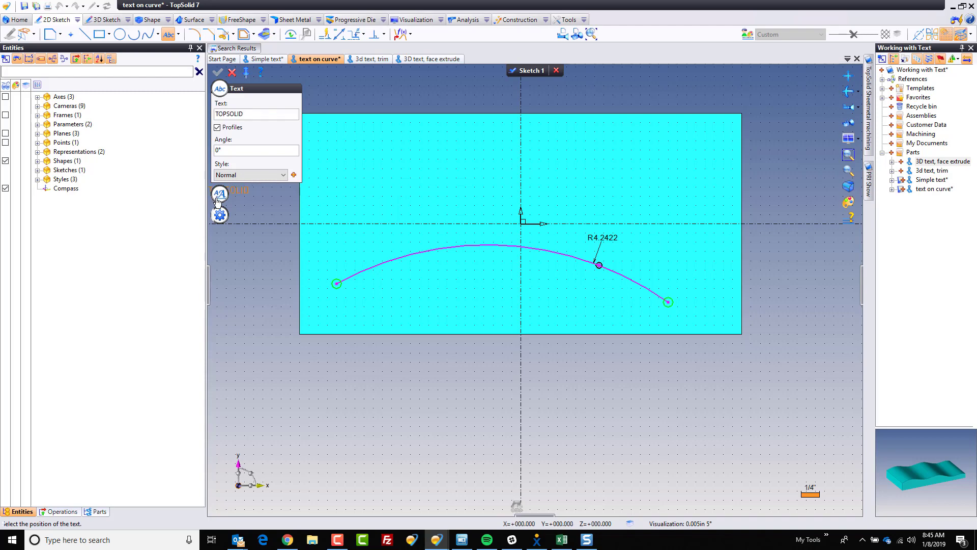
pyautogui.click(232, 253)
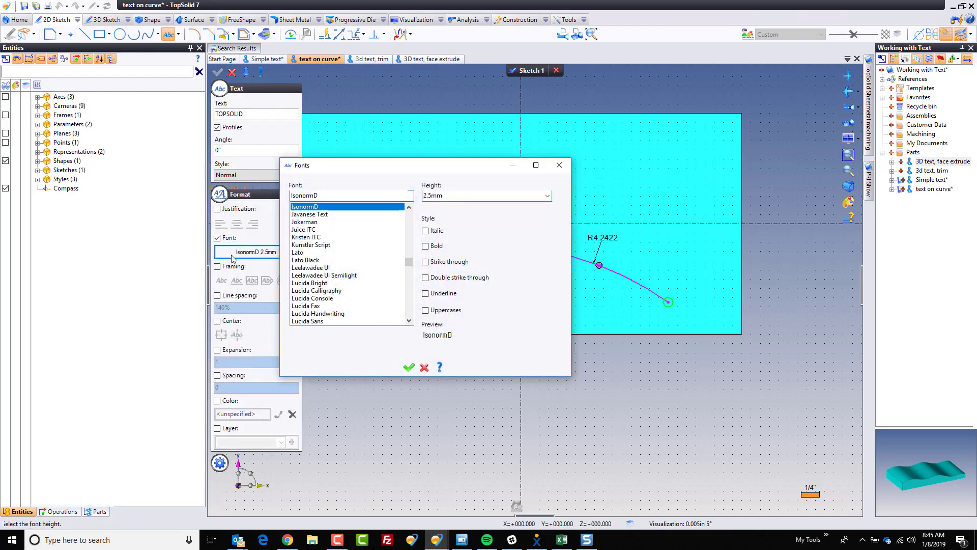
pyautogui.doubleClick(440, 195)
pyautogui.write('.5in')
pyautogui.press('Tab')
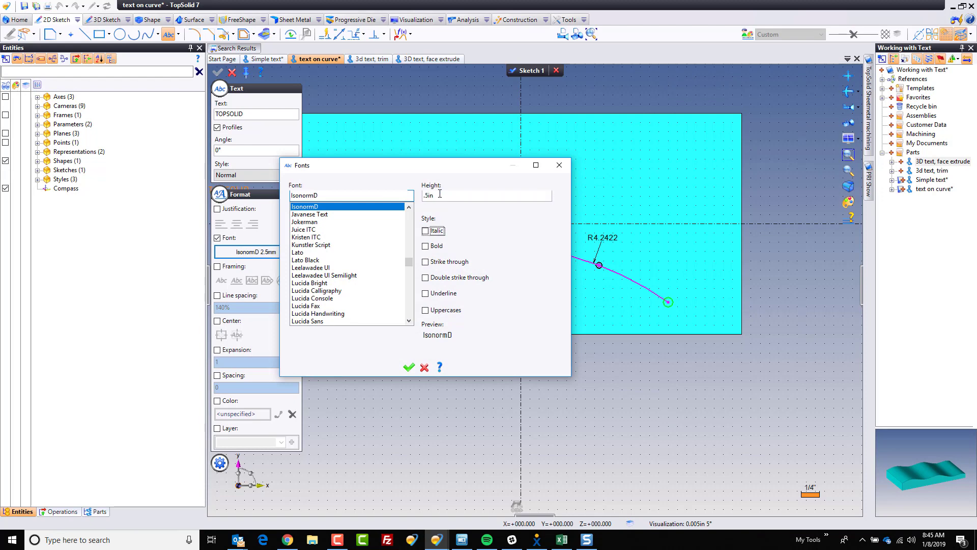
pyautogui.click(408, 367)
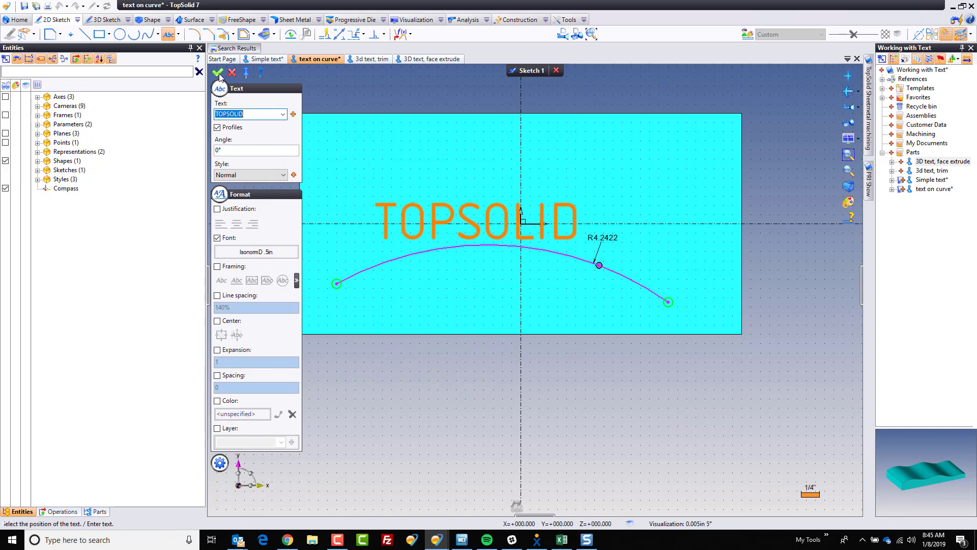
pyautogui.click(218, 71)
pyautogui.rightClick(407, 235)
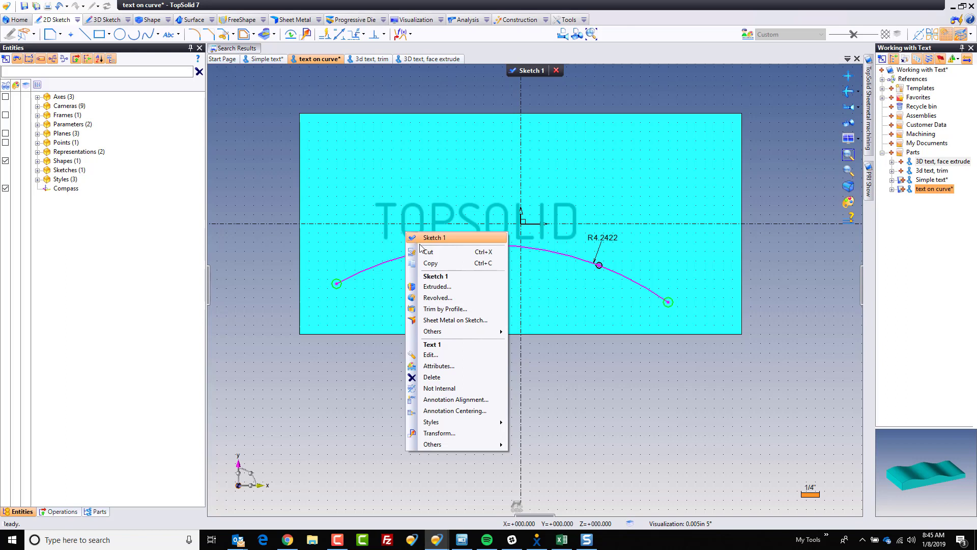
# Step: Create Text on Curve 'Topsolid' along the arc with Reverse checked
pyautogui.click(179, 35)
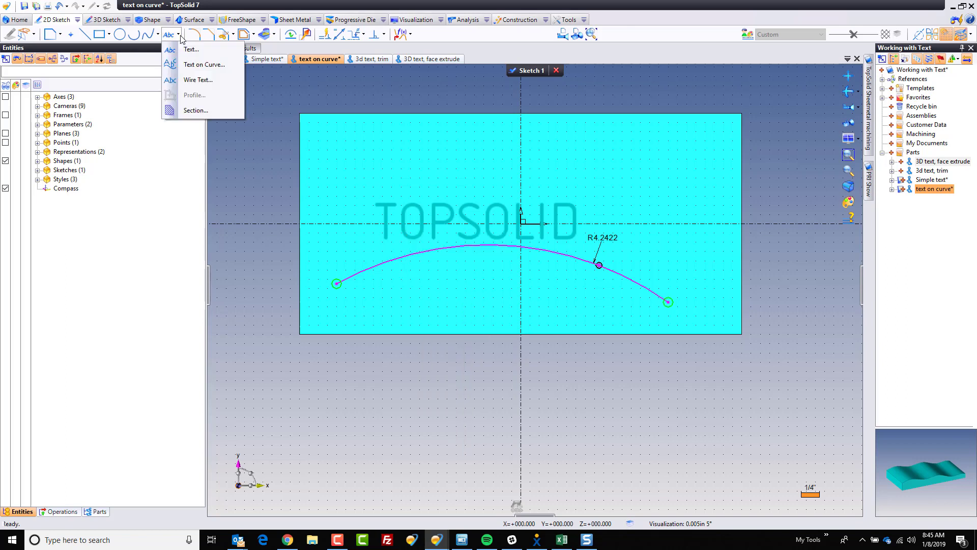
pyautogui.click(206, 68)
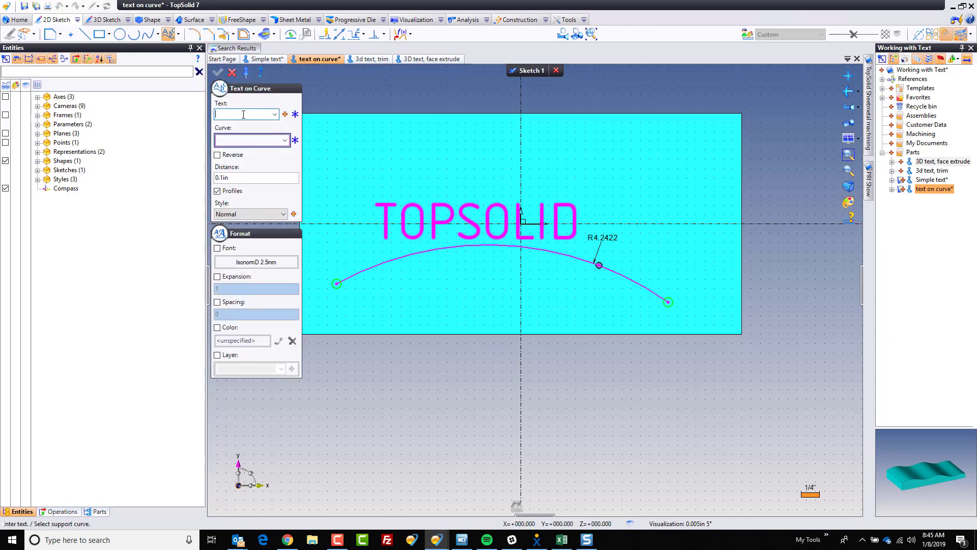
pyautogui.write('Topsolid')
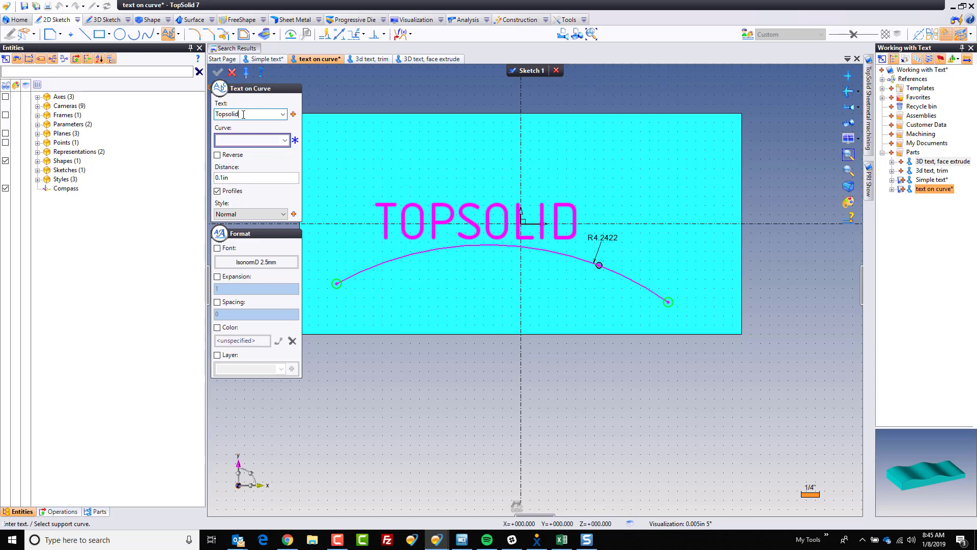
pyautogui.click(238, 140)
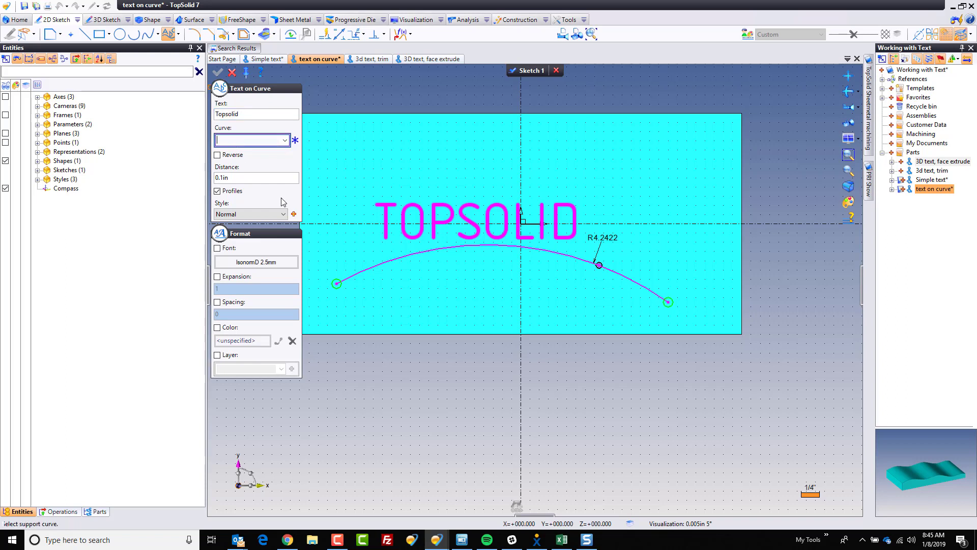
pyautogui.click(371, 270)
pyautogui.click(218, 155)
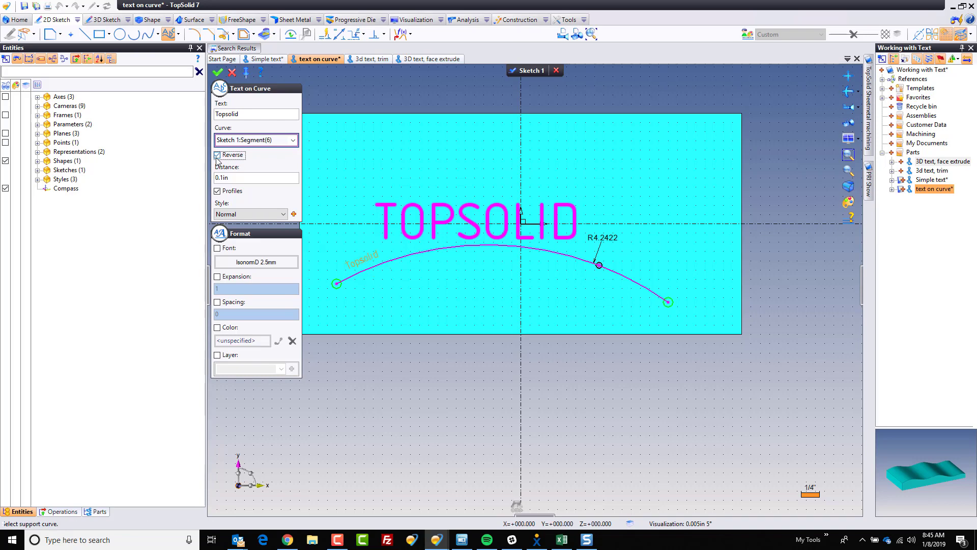
# Step: Set the curved text's font height to .5in and validate it
pyautogui.click(217, 249)
pyautogui.click(256, 262)
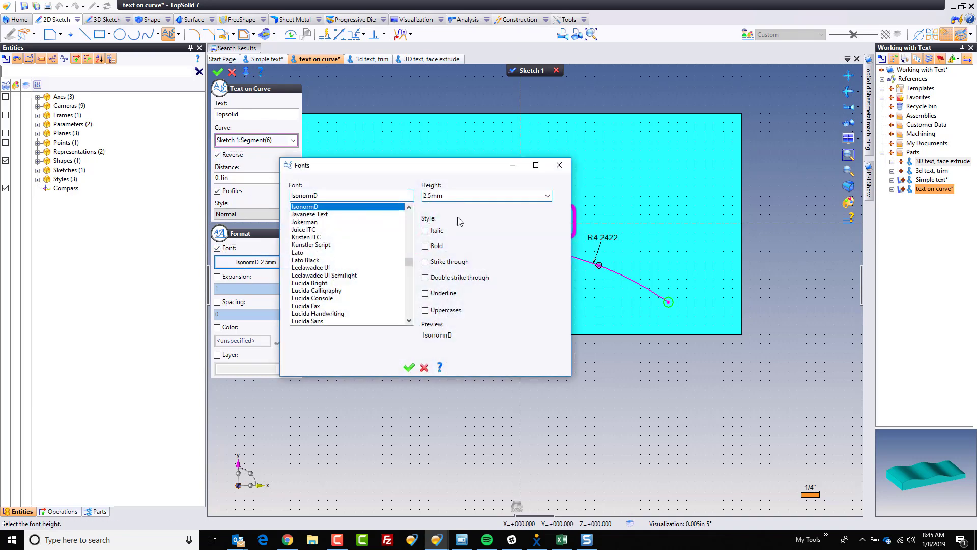
pyautogui.tripleClick(453, 195)
pyautogui.write('.5in')
pyautogui.press('Tab')
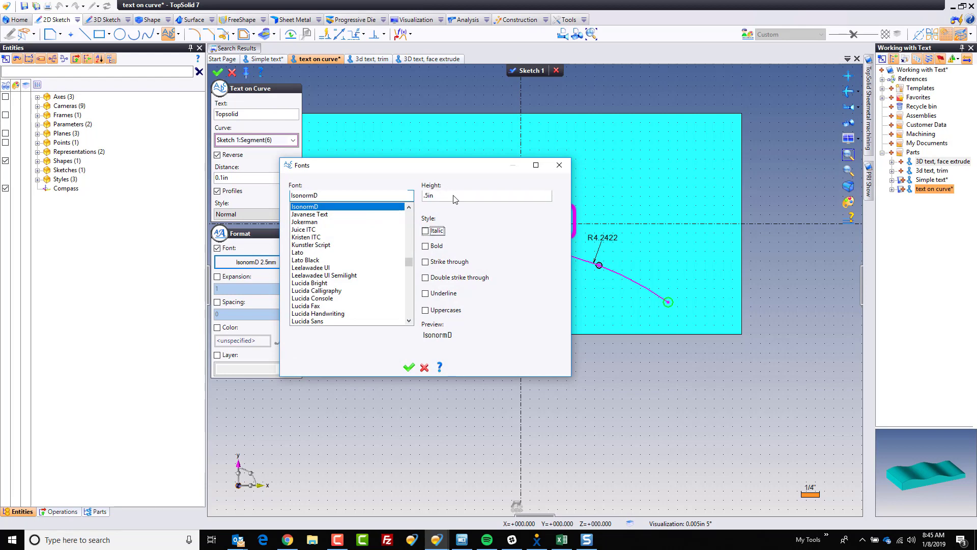
pyautogui.click(408, 367)
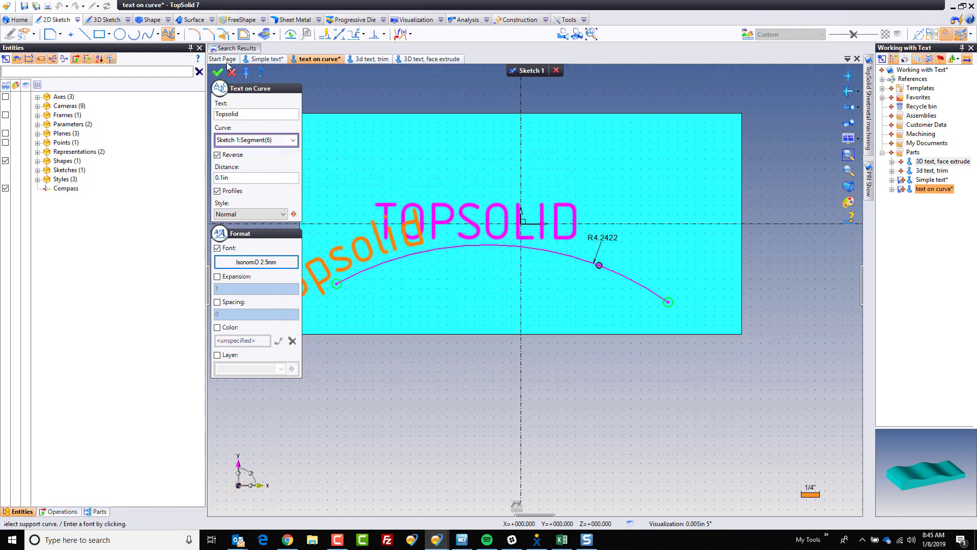
pyautogui.click(218, 75)
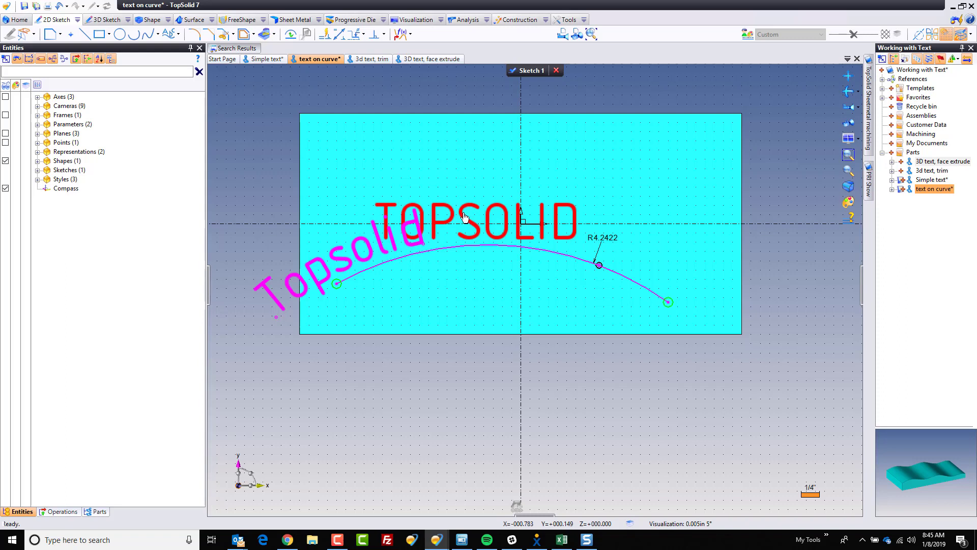
# Step: Move the arc's ends to the block's bottom-left corner and right edge, sliding Topsolid along it
pyautogui.moveTo(373, 248); pyautogui.dragTo(451, 196)
pyautogui.moveTo(710, 233); pyautogui.dragTo(713, 224)
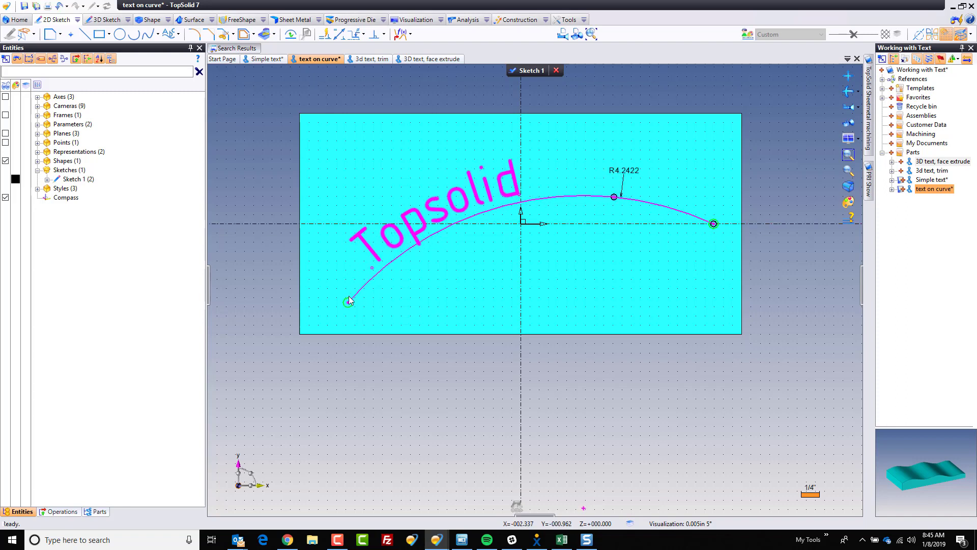
pyautogui.moveTo(349, 303); pyautogui.dragTo(345, 334)
pyautogui.moveTo(448, 234); pyautogui.dragTo(430, 220)
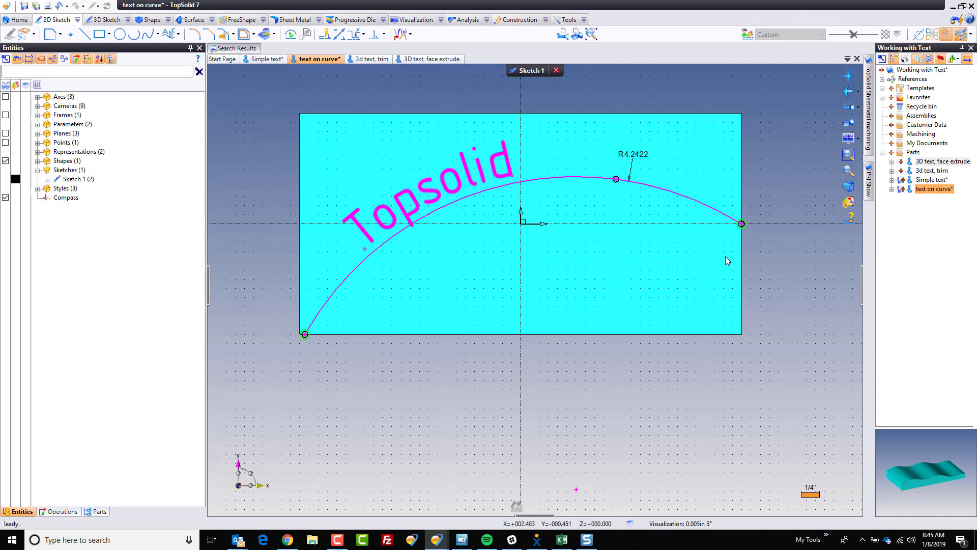
pyautogui.moveTo(742, 224)
pyautogui.mouseDown()
pyautogui.moveTo(755, 230)
pyautogui.moveTo(742, 223)
pyautogui.mouseUp()
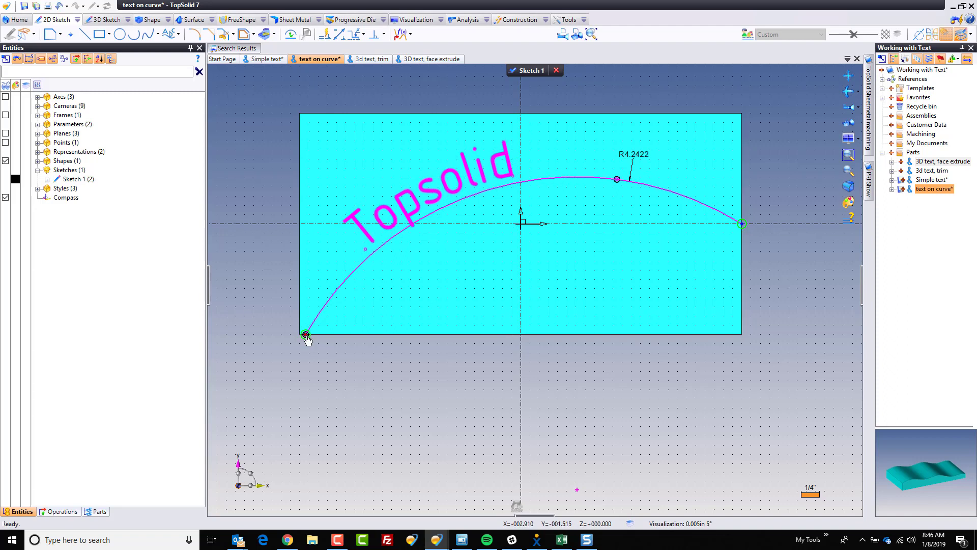
pyautogui.moveTo(306, 336); pyautogui.dragTo(300, 335)
pyautogui.moveTo(407, 214)
pyautogui.mouseDown()
pyautogui.moveTo(443, 204)
pyautogui.moveTo(655, 204)
pyautogui.moveTo(572, 180)
pyautogui.moveTo(404, 219)
pyautogui.moveTo(509, 182)
pyautogui.moveTo(387, 154)
pyautogui.mouseUp()
pyautogui.rightClick(363, 148)
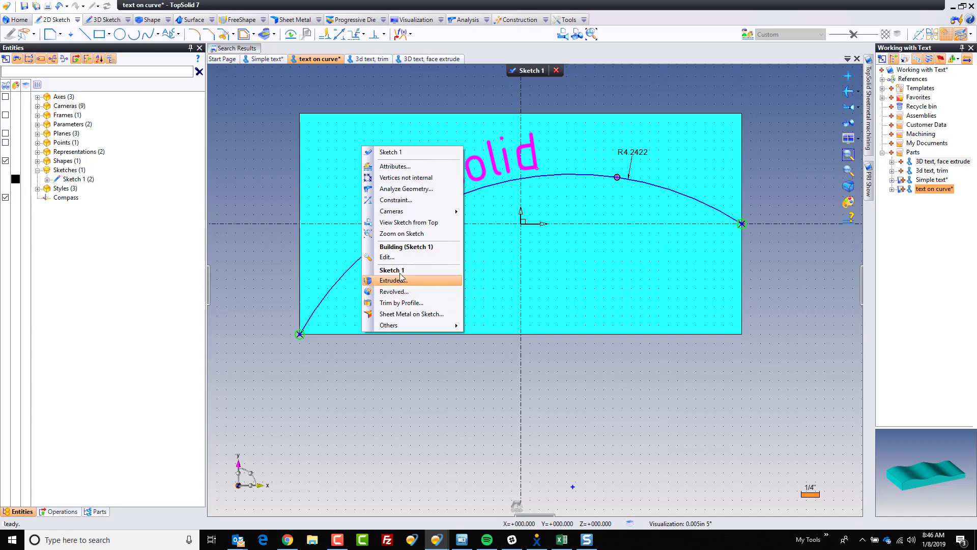
# Step: Convert the arc to construction geometry
pyautogui.click(641, 309)
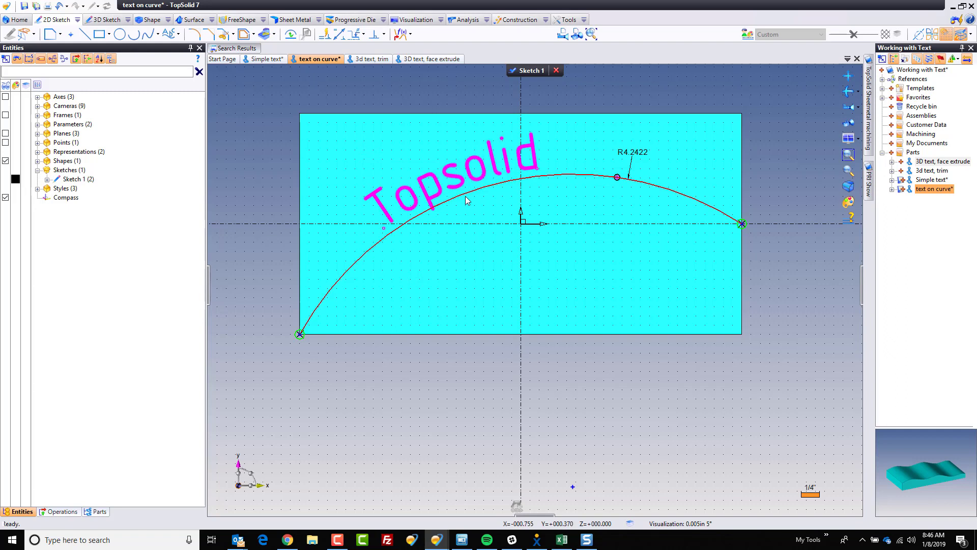
pyautogui.rightClick(467, 200)
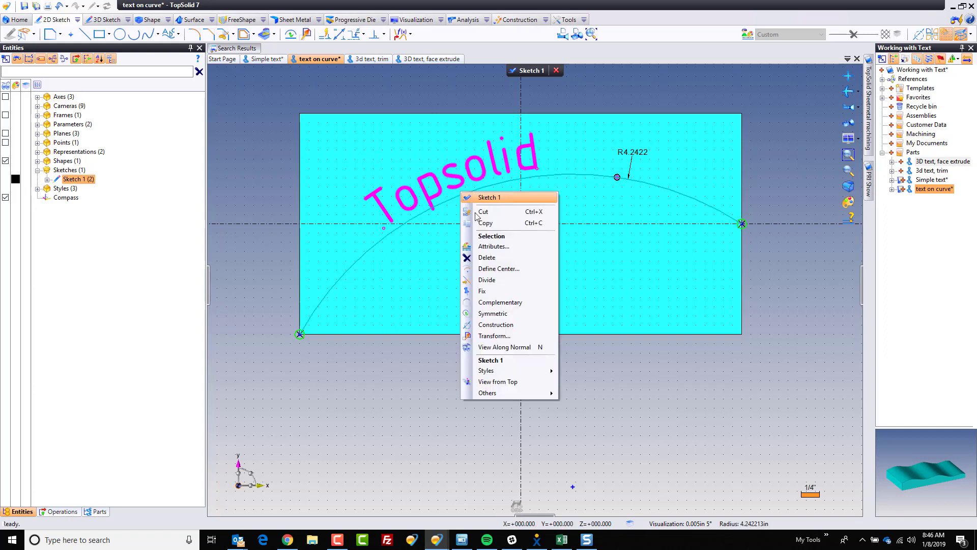
pyautogui.click(503, 325)
# Step: Raise the sketch's Topsolid text as 0.375in bosses on the block
pyautogui.rightClick(437, 277)
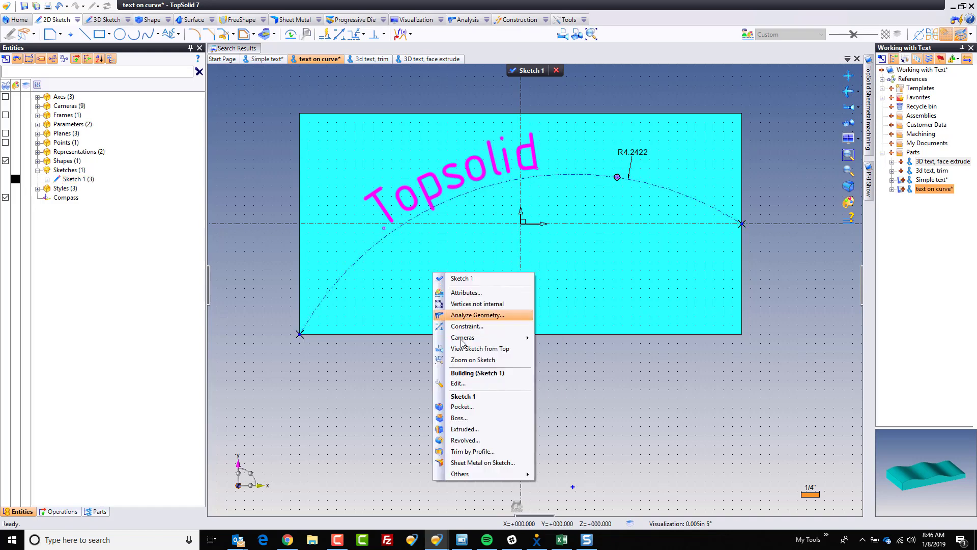
pyautogui.click(487, 419)
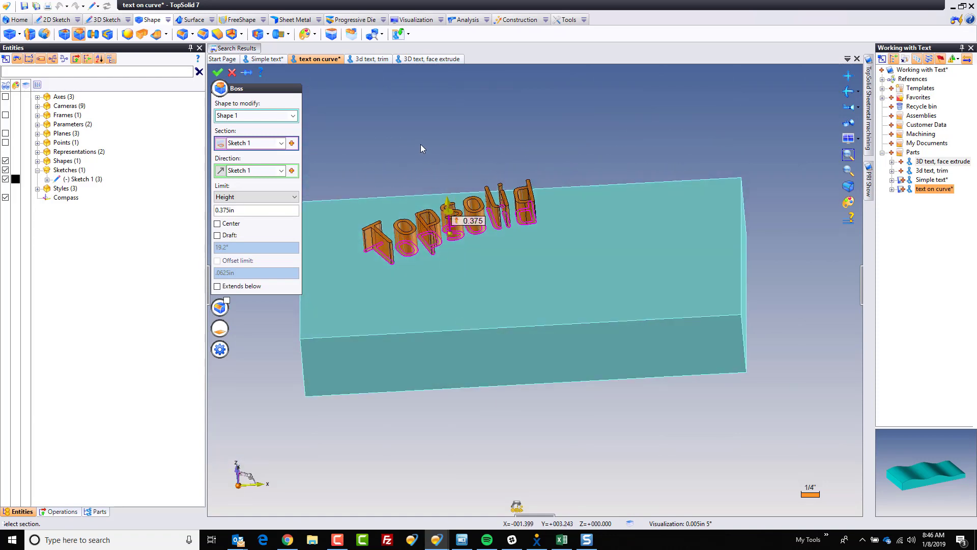
pyautogui.press('Return')
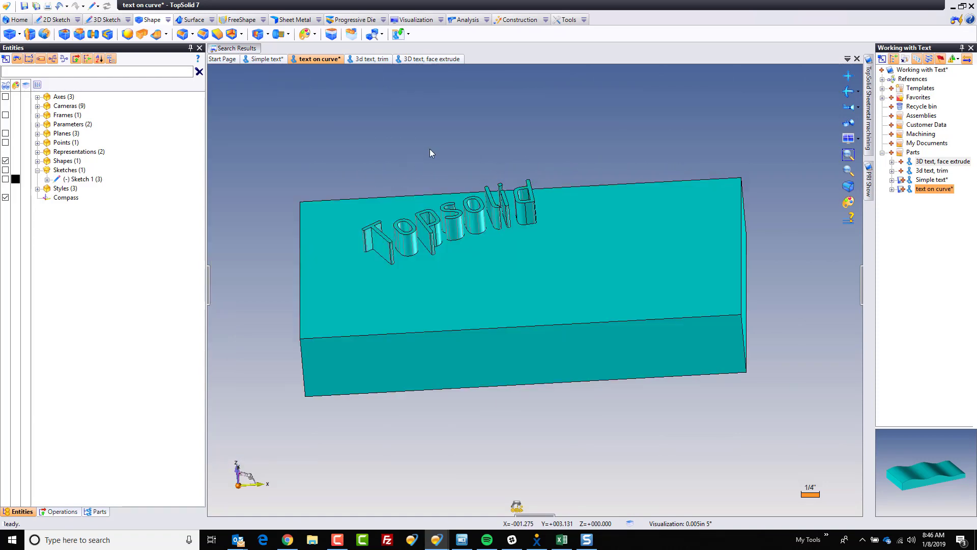
pyautogui.click(365, 60)
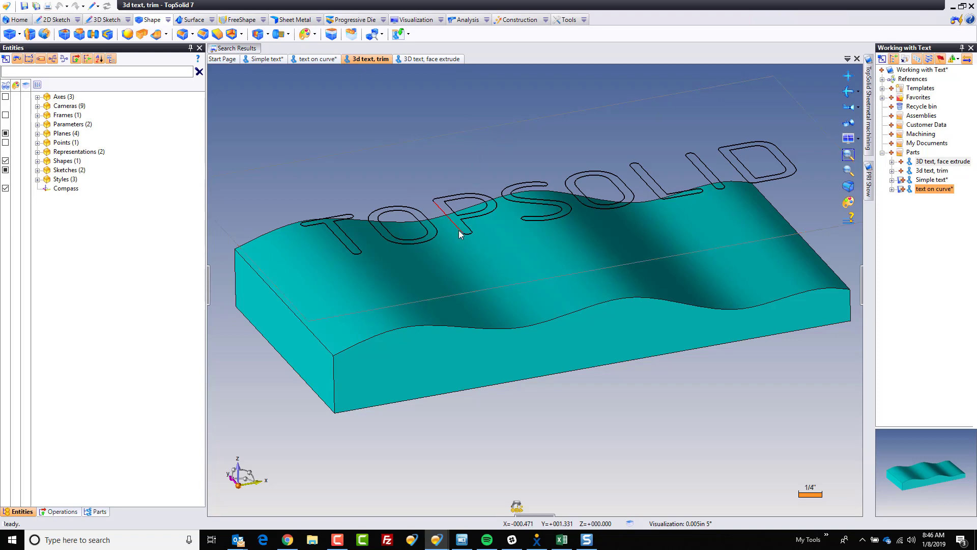
# Step: Use Faces in face-picking mode to copy the wavy top face as a new surface
pyautogui.moveTo(593, 356)
pyautogui.mouseDown(button='middle')
pyautogui.moveTo(594, 320)
pyautogui.moveTo(570, 285)
pyautogui.mouseUp(button='middle')
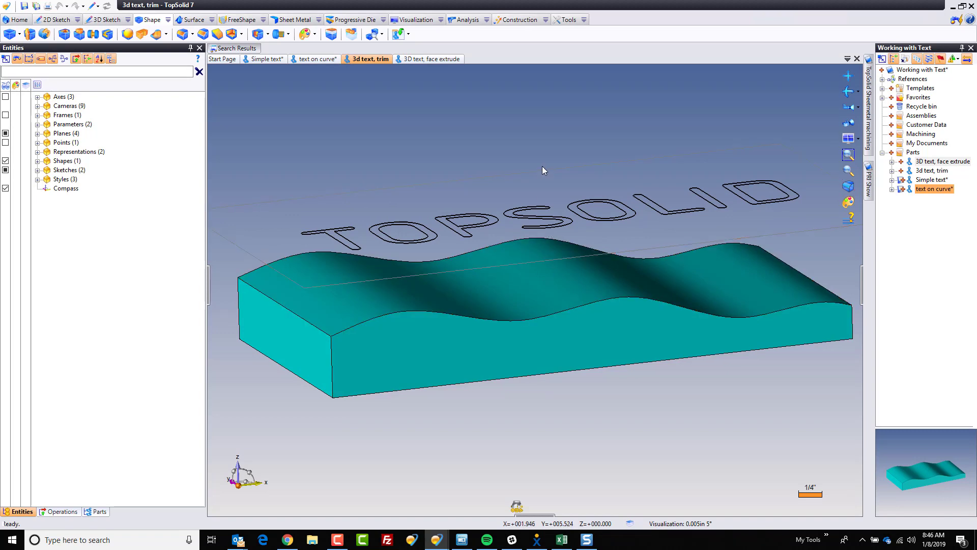
pyautogui.moveTo(782, 271); pyautogui.dragTo(713, 270, button='middle')
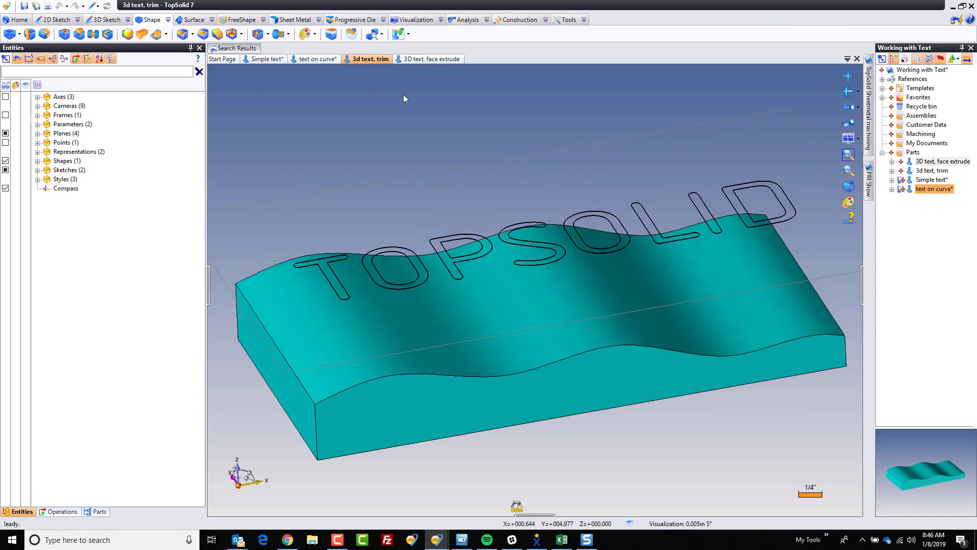
pyautogui.click(189, 19)
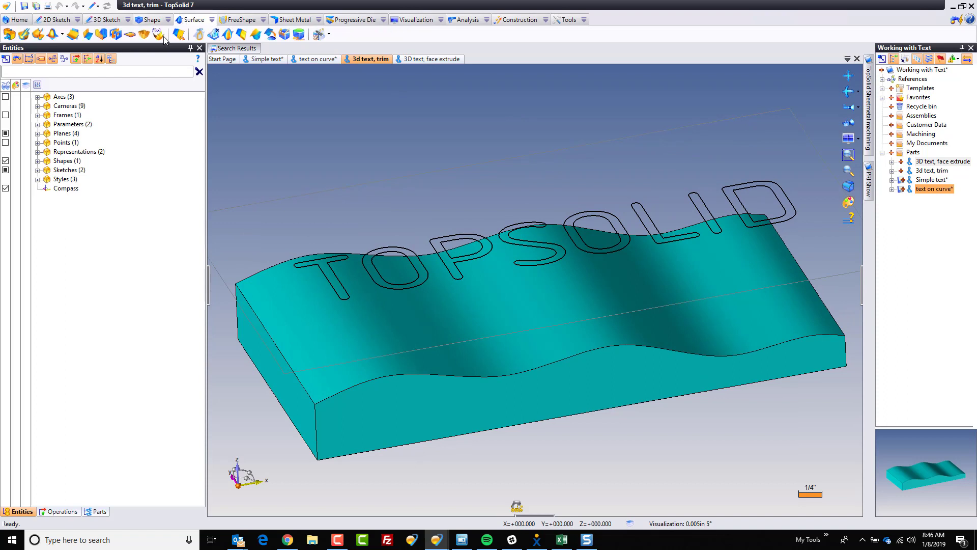
pyautogui.click(102, 35)
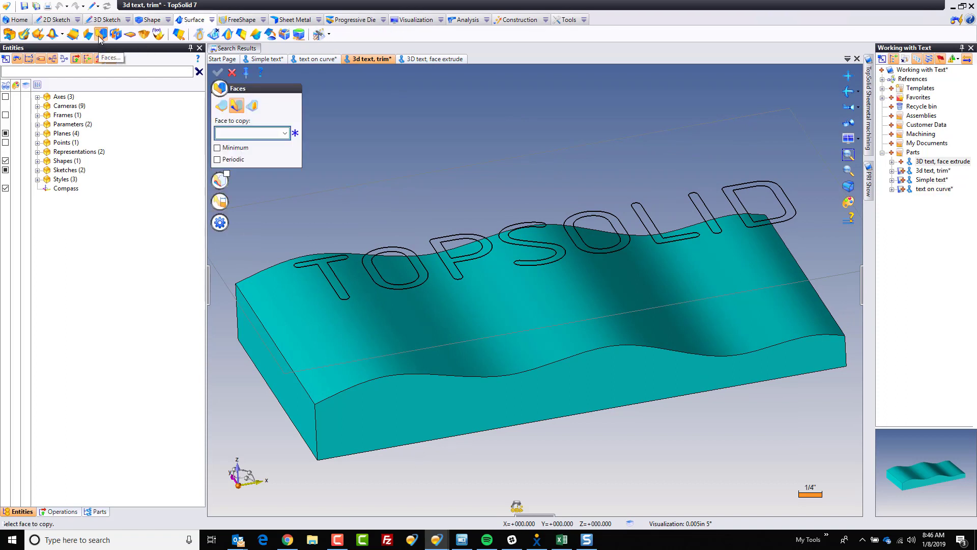
pyautogui.click(221, 105)
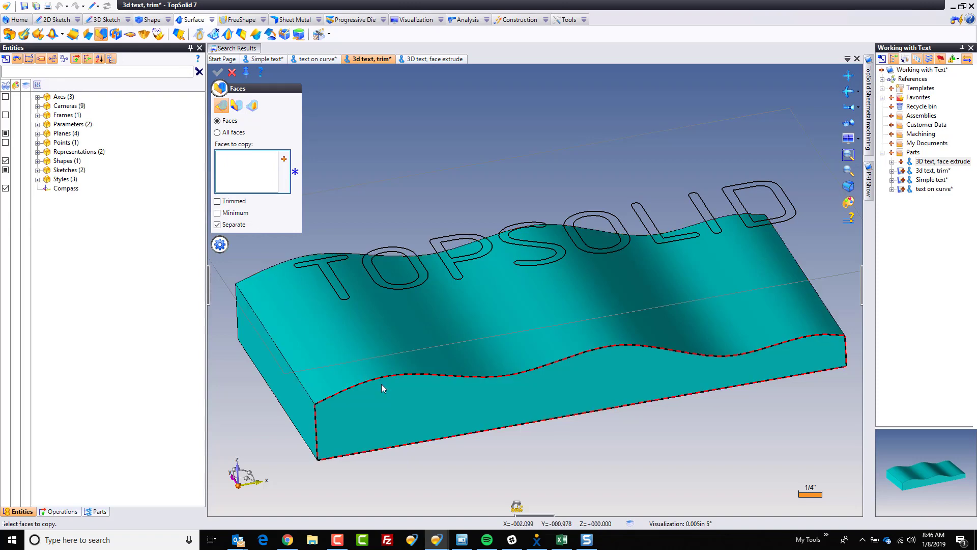
pyautogui.click(376, 344)
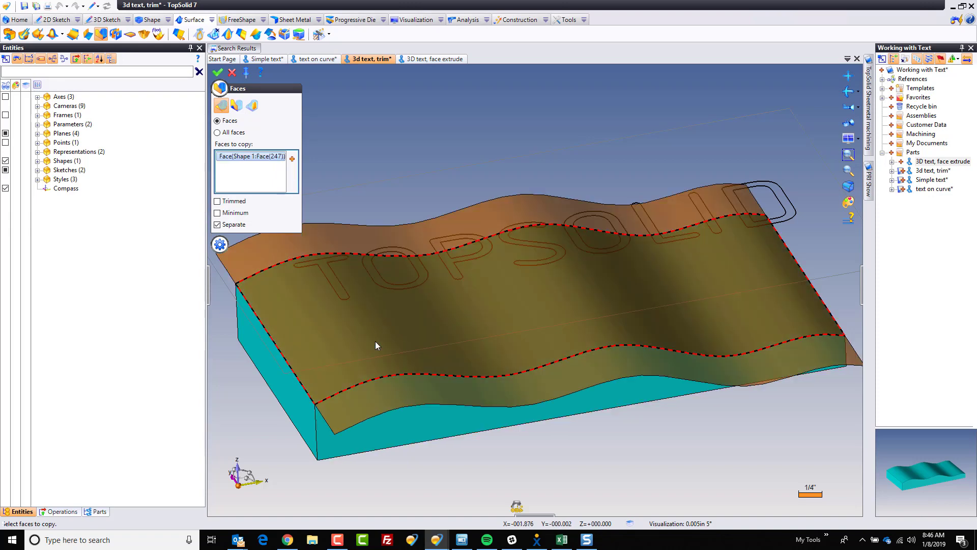
pyautogui.click(220, 73)
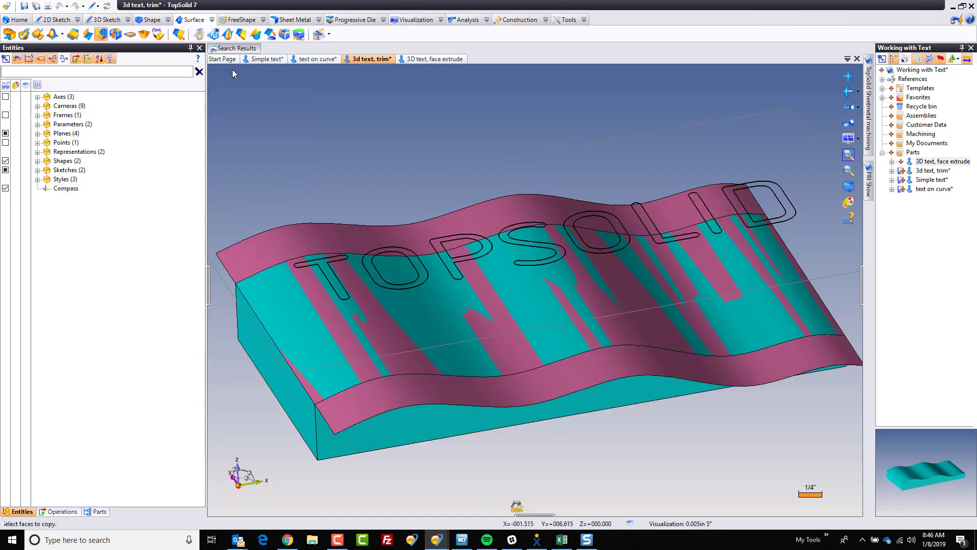
pyautogui.click(168, 20)
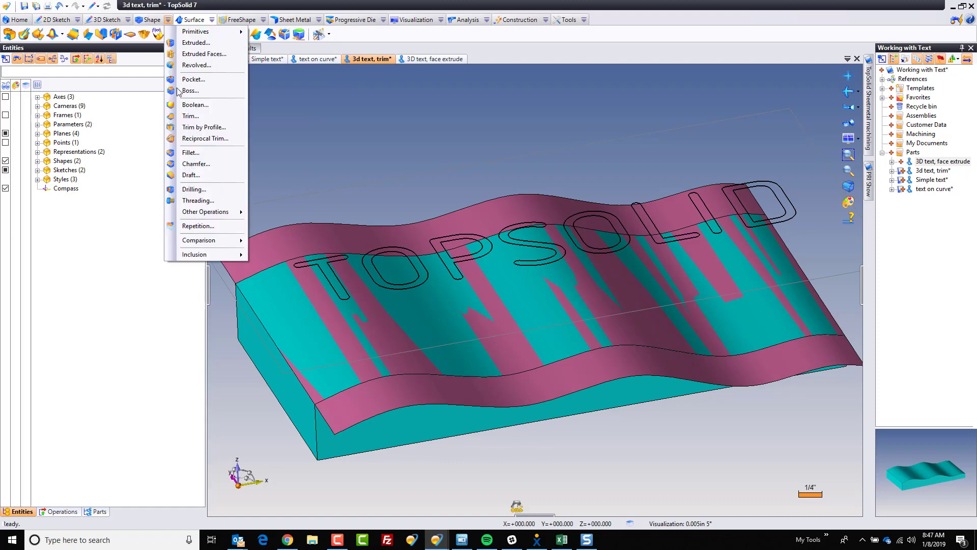
# Step: Offset the copied top surface upward by .125in
pyautogui.moveTo(213, 211)
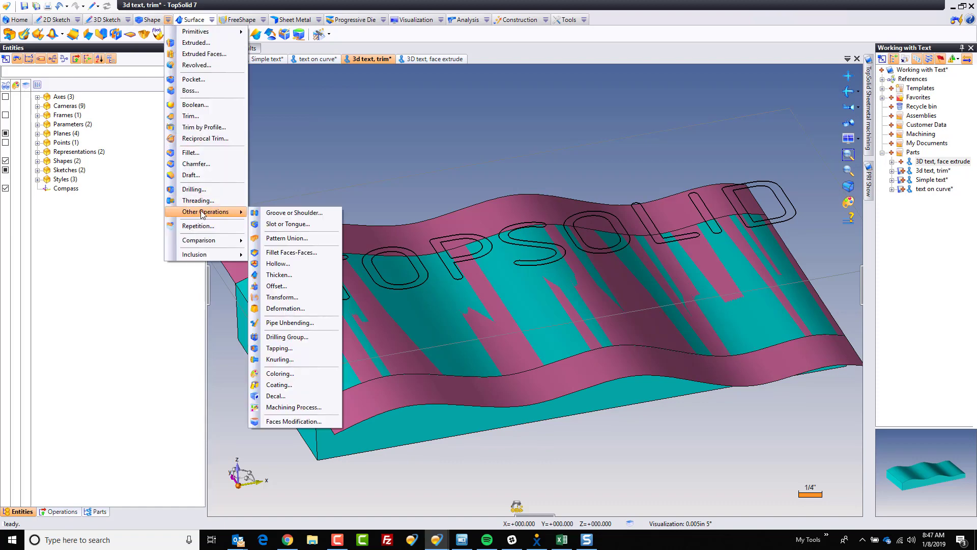
pyautogui.click(276, 286)
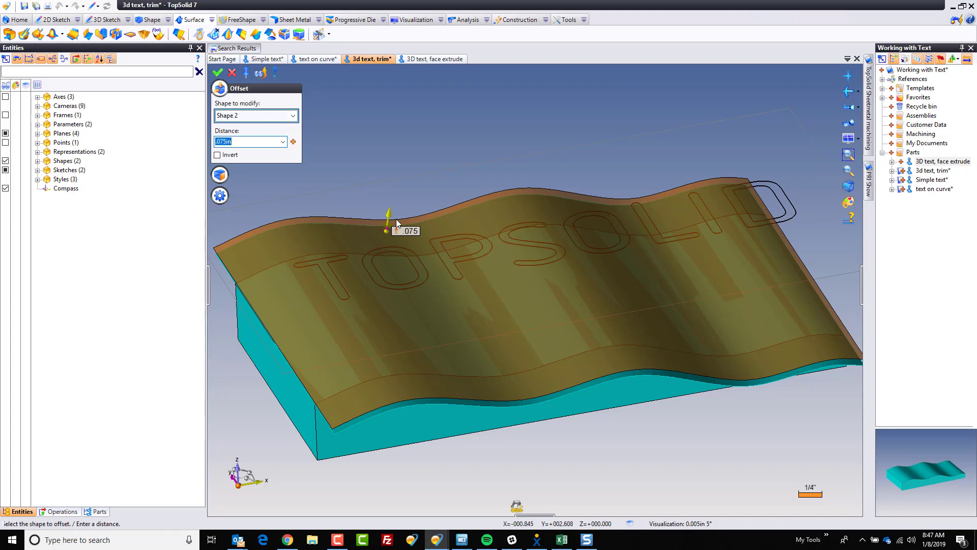
pyautogui.click(410, 233)
pyautogui.write('.125')
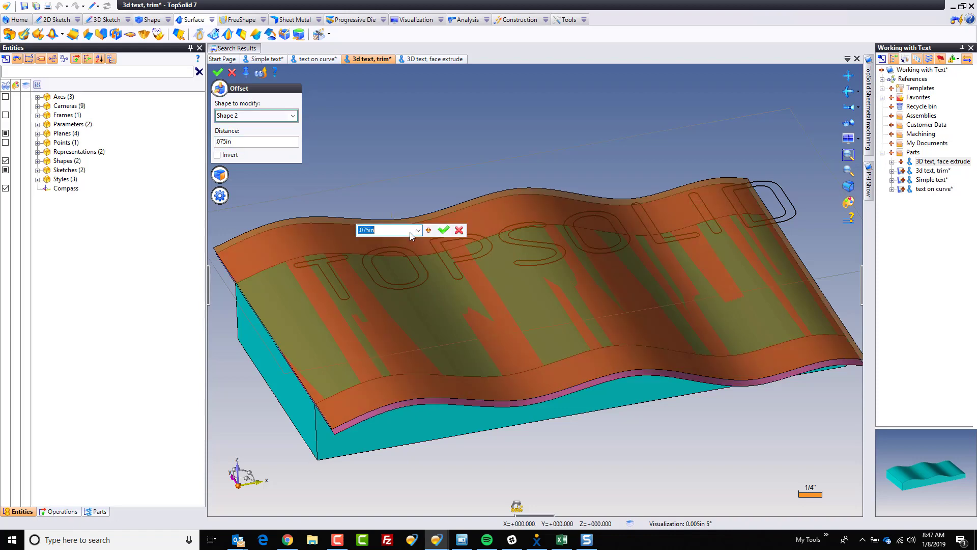
pyautogui.press('Return')
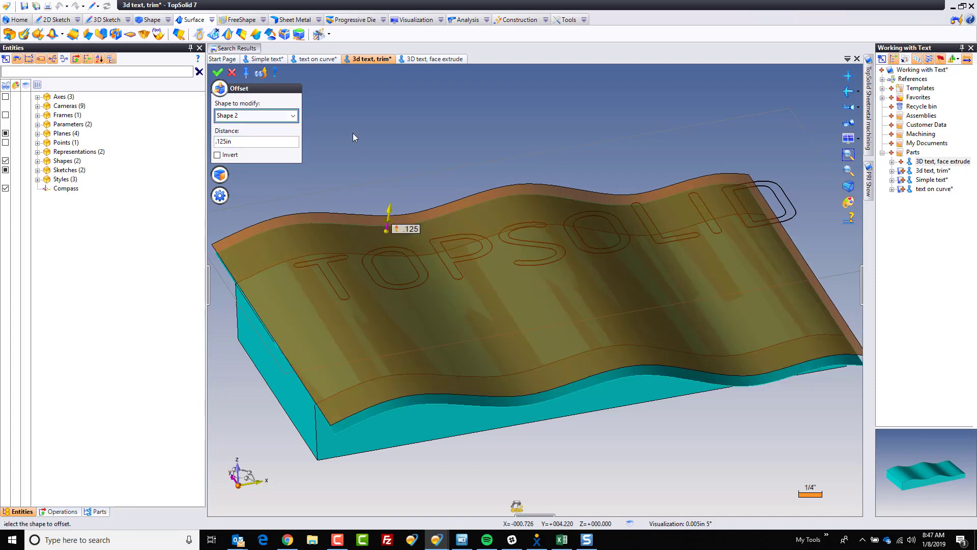
pyautogui.click(219, 73)
# Step: Hide the offset surface so the wavy block shows alone
pyautogui.moveTo(441, 264)
pyautogui.mouseDown(button='middle')
pyautogui.moveTo(438, 231)
pyautogui.moveTo(443, 246)
pyautogui.mouseUp(button='middle')
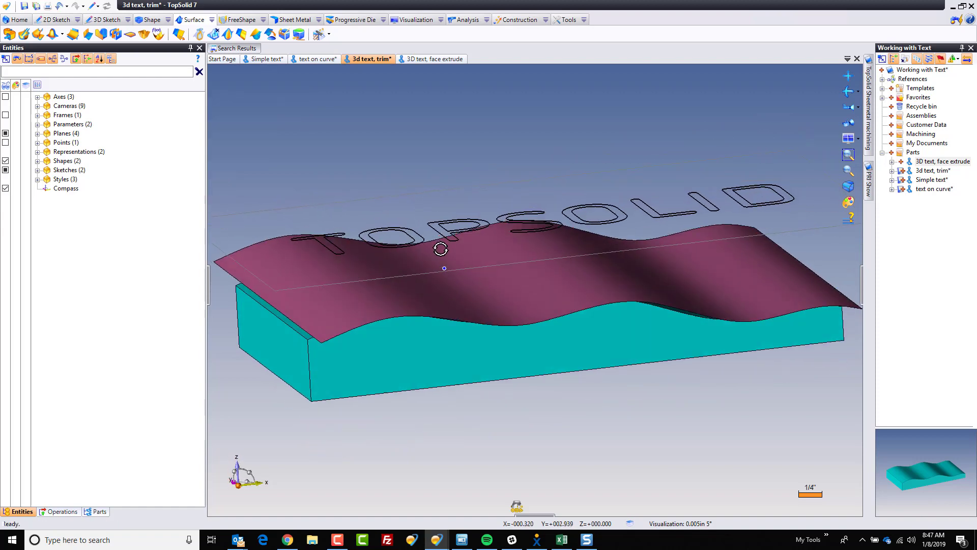
pyautogui.rightClick(280, 253)
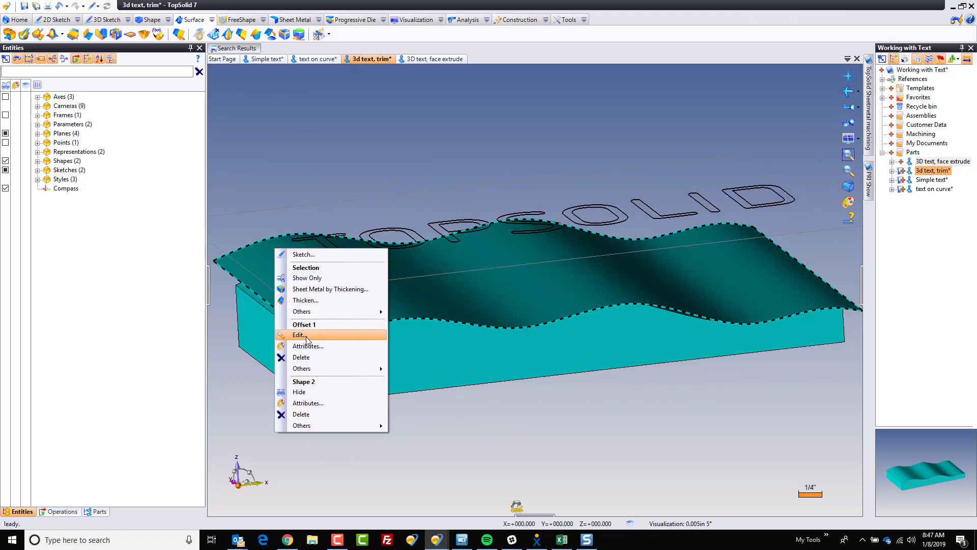
pyautogui.click(359, 392)
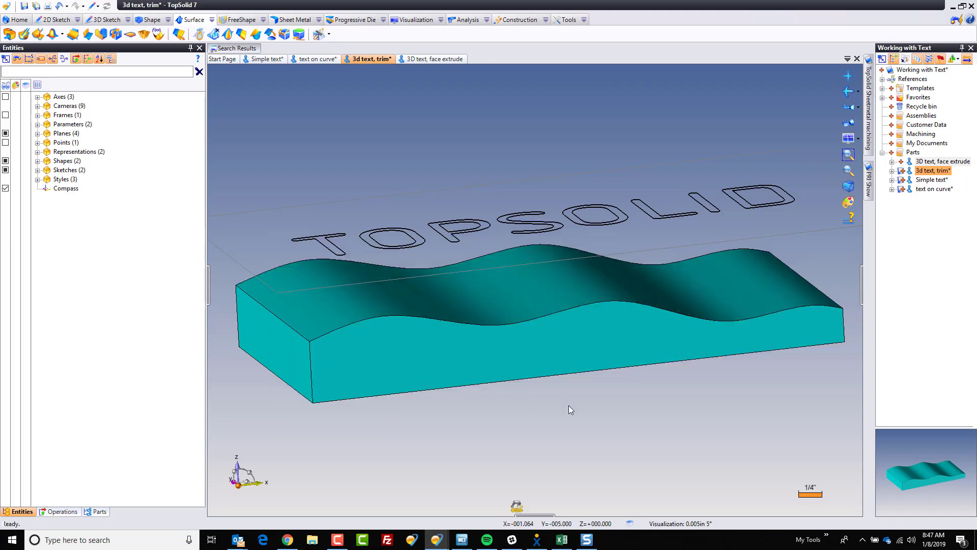
pyautogui.moveTo(569, 405); pyautogui.dragTo(551, 401, button='middle')
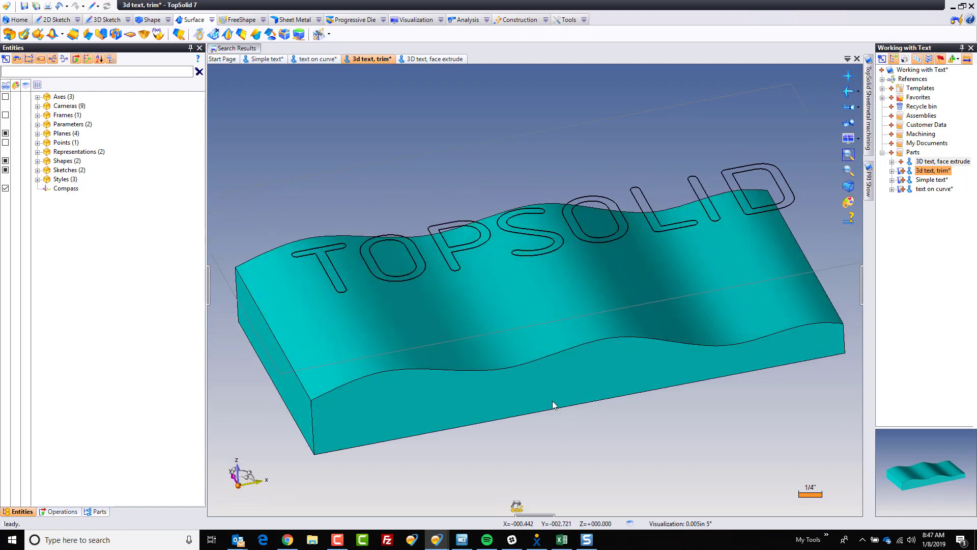
# Step: Create a boss from Sketch 2's TOPSOLID letters, limited to Shape 1, the wavy block
pyautogui.click(149, 21)
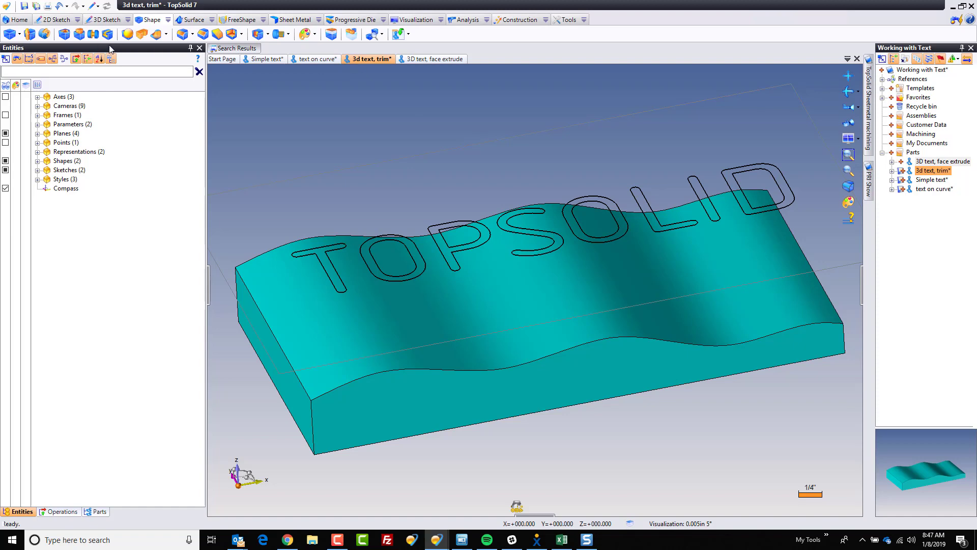
pyautogui.click(80, 34)
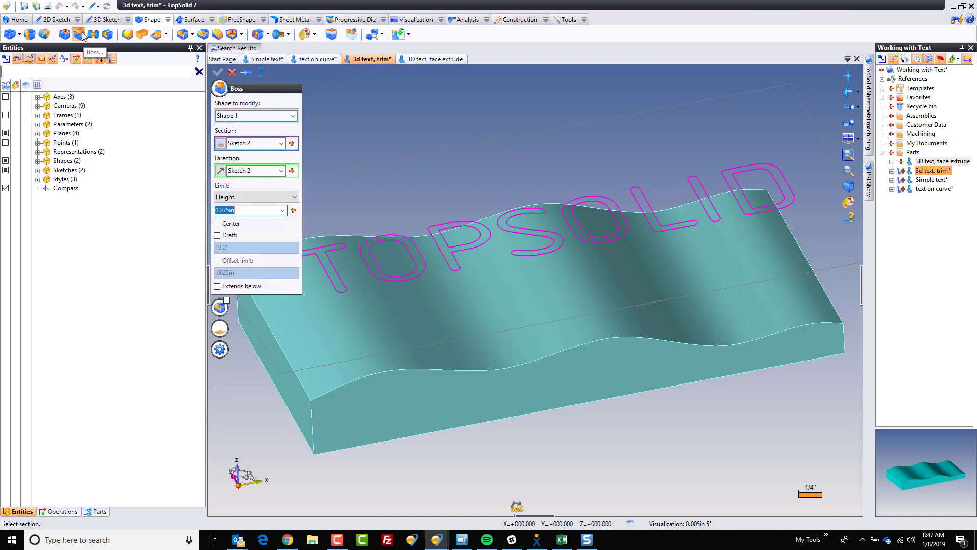
pyautogui.moveTo(525, 260)
pyautogui.mouseDown(button='middle')
pyautogui.moveTo(532, 241)
pyautogui.moveTo(475, 218)
pyautogui.moveTo(539, 221)
pyautogui.moveTo(536, 231)
pyautogui.mouseUp(button='middle')
pyautogui.click(233, 197)
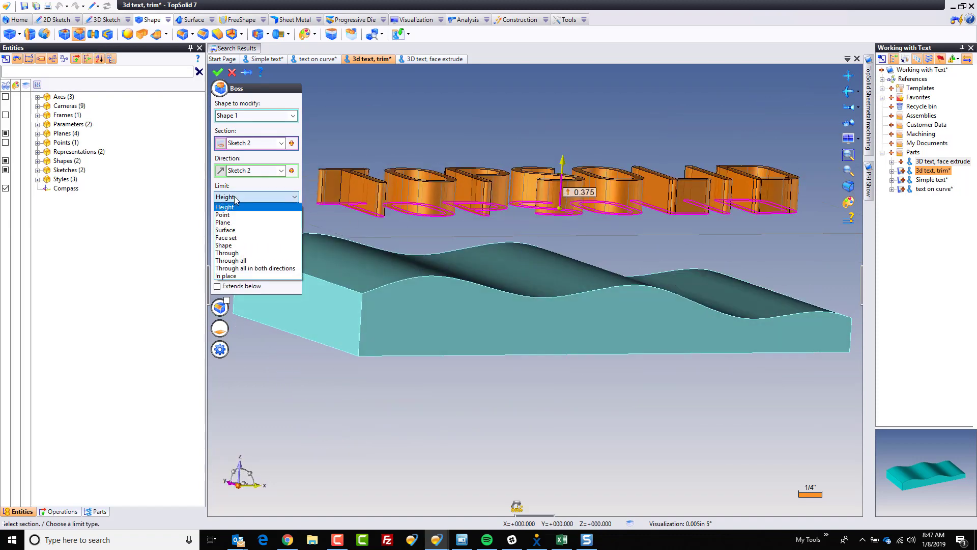
pyautogui.click(231, 244)
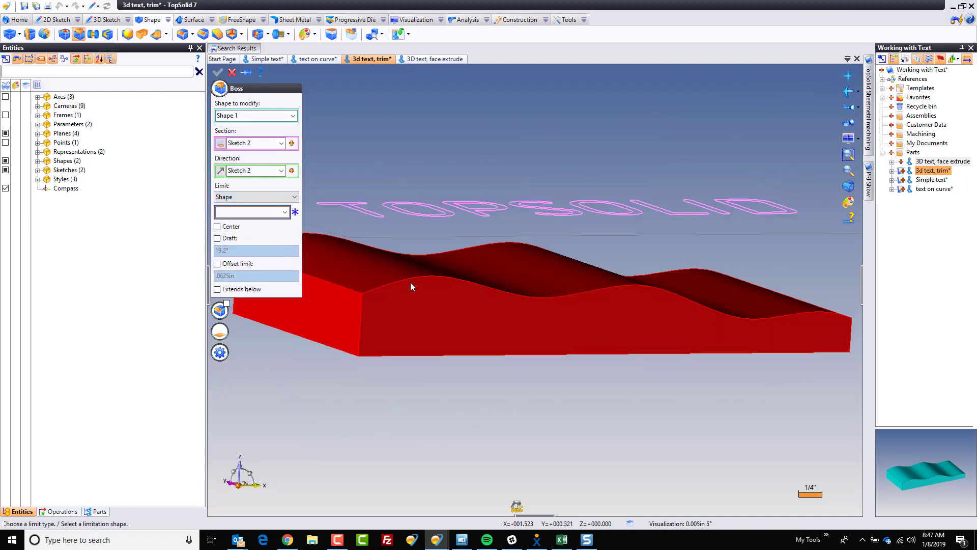
pyautogui.click(365, 323)
pyautogui.moveTo(441, 214); pyautogui.dragTo(285, 117, button='middle')
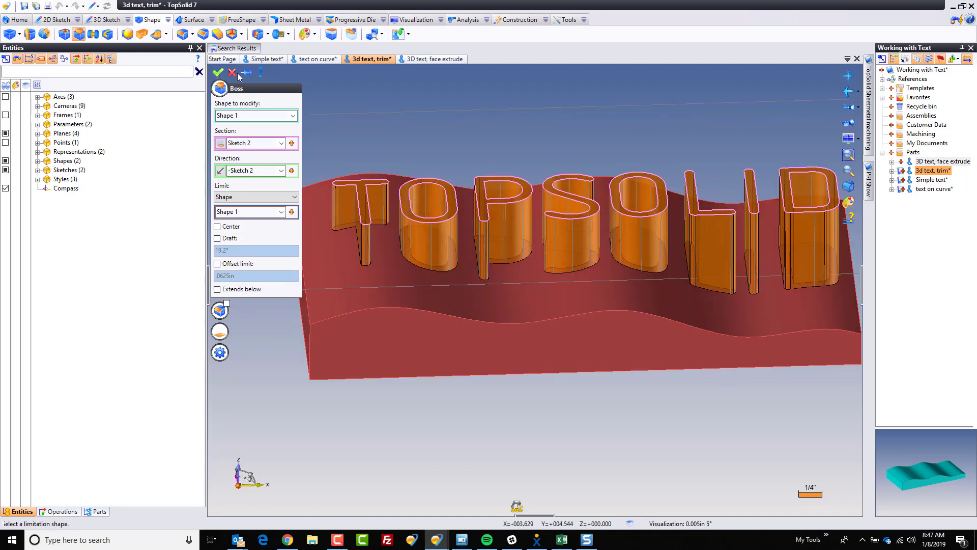
pyautogui.press('Return')
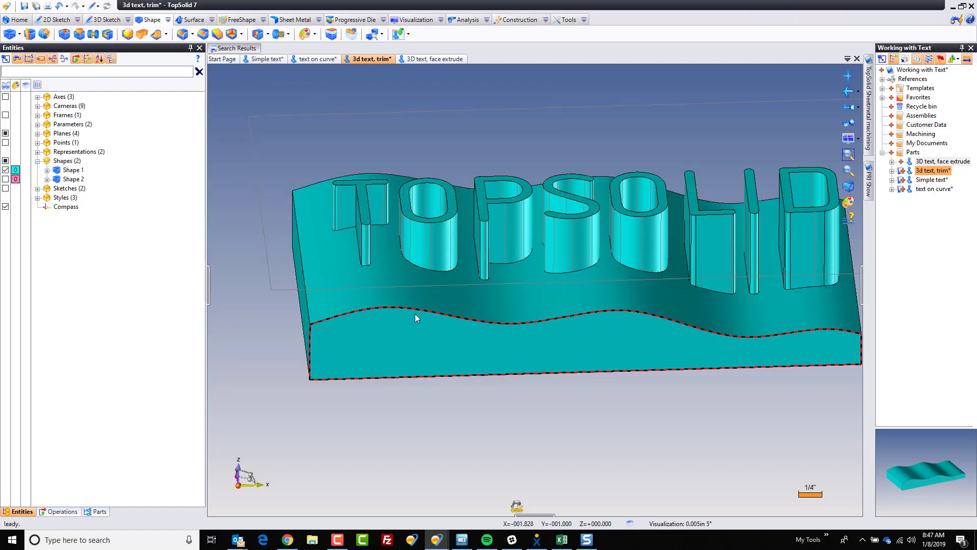
# Step: Trim the TOPSOLID letters with the offset surface Shape 2, then hide Shape 2 again
pyautogui.click(5, 179)
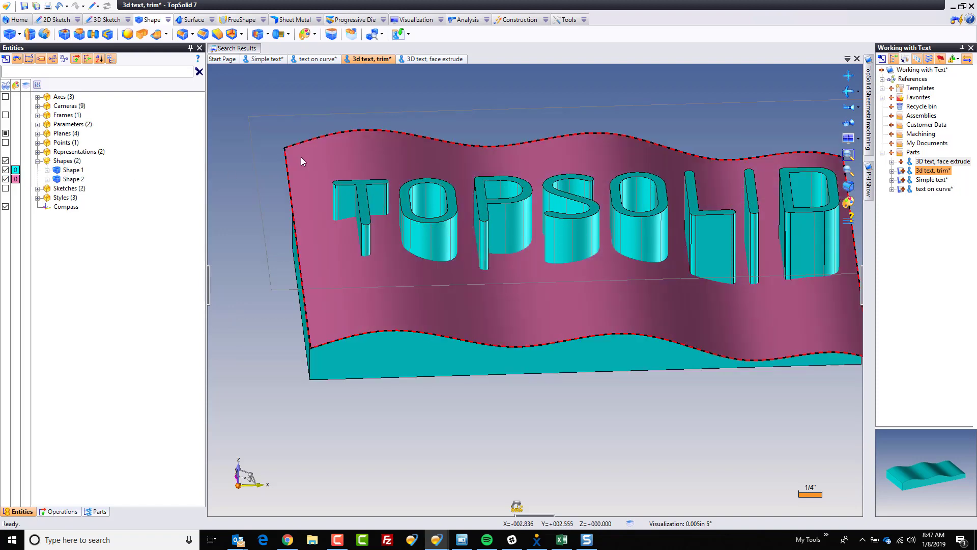
pyautogui.click(161, 38)
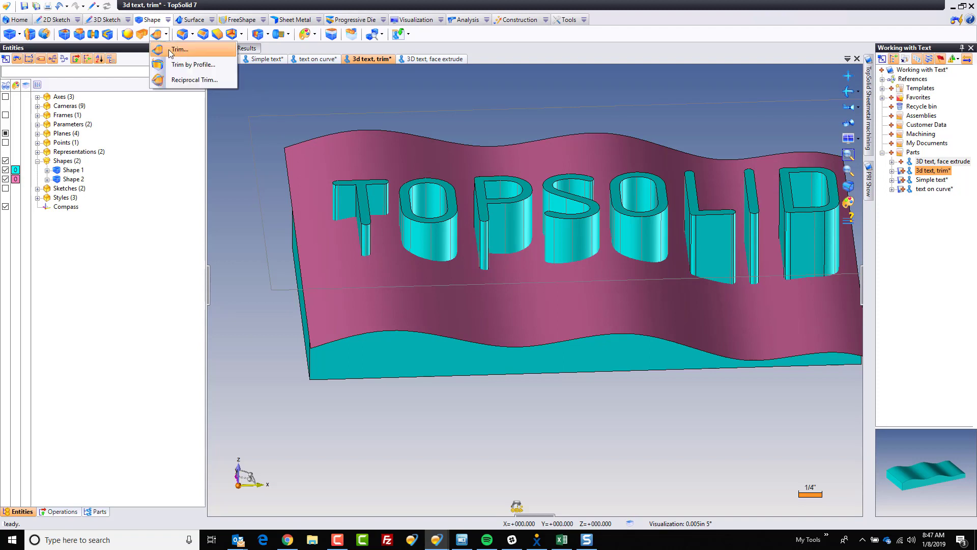
pyautogui.click(178, 50)
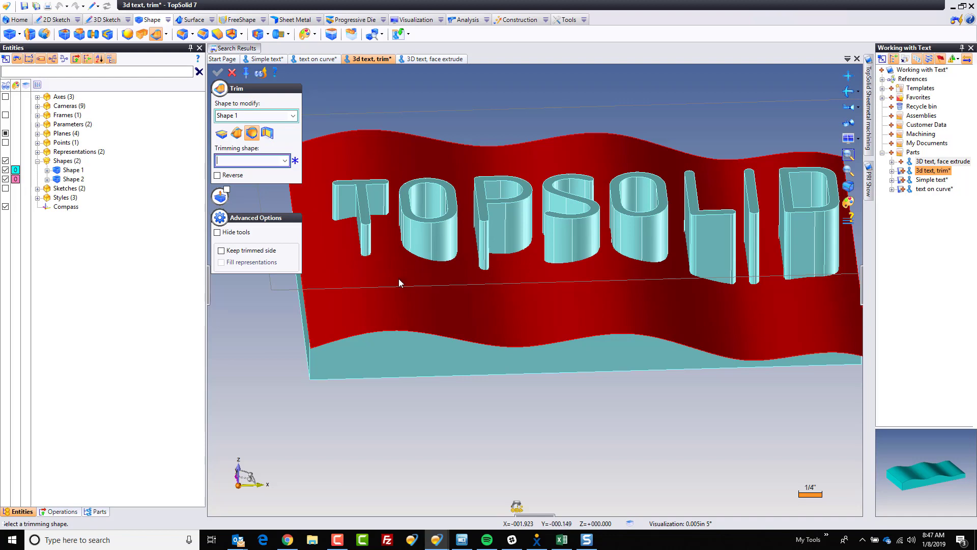
pyautogui.click(392, 305)
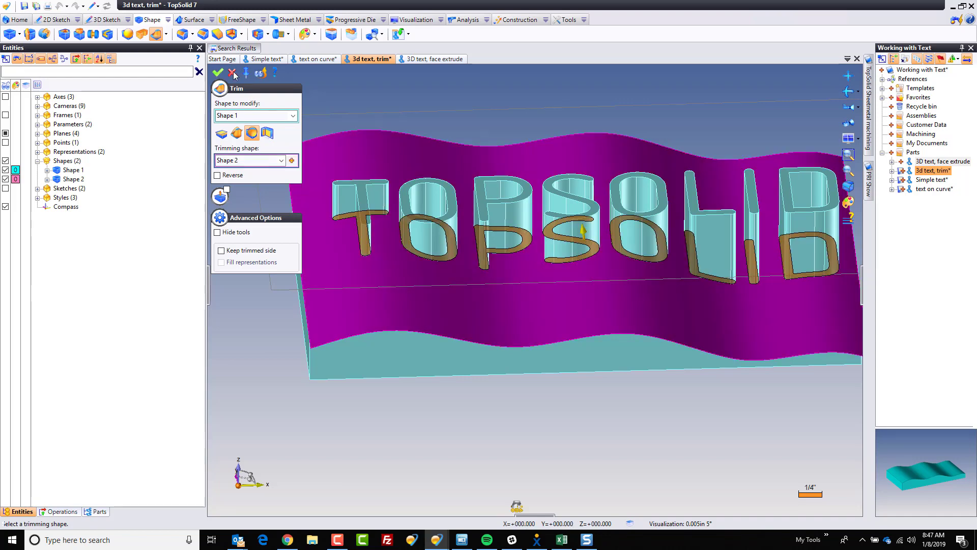
pyautogui.click(218, 72)
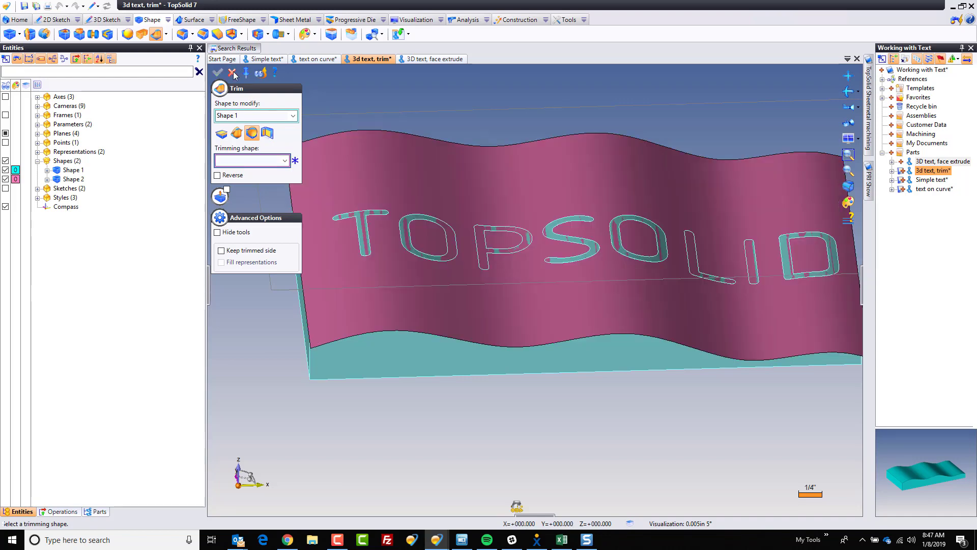
pyautogui.click(5, 179)
pyautogui.moveTo(572, 365); pyautogui.dragTo(595, 379, button='middle')
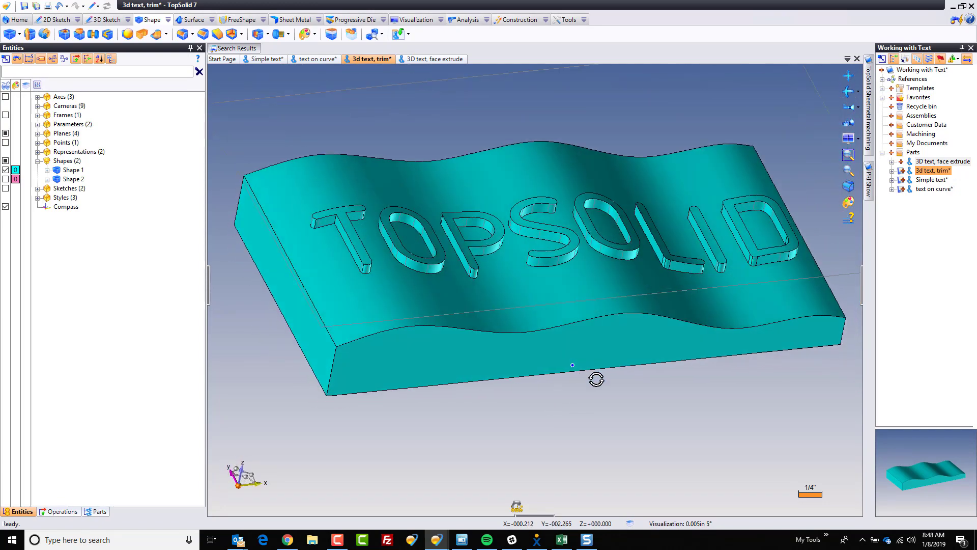
# Step: Switch to the "3D text, face extrude" part document
pyautogui.click(414, 59)
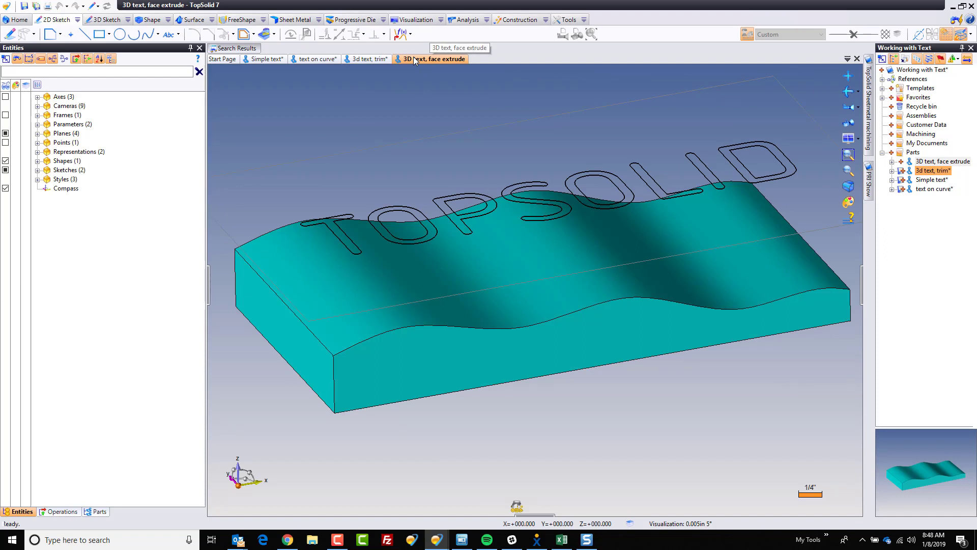
# Step: Start an Imprint from the Surface tools, with Sketch 2 as the section
pyautogui.click(192, 19)
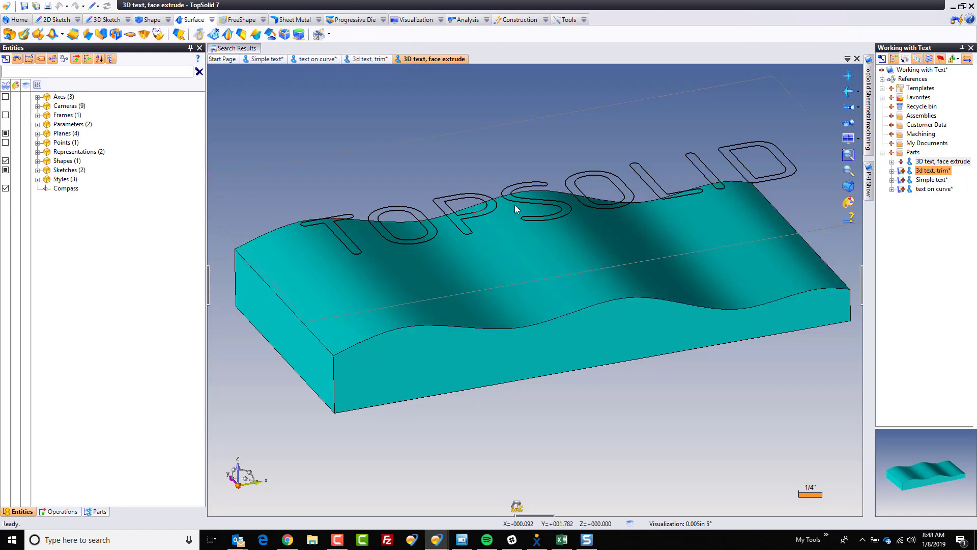
pyautogui.click(202, 37)
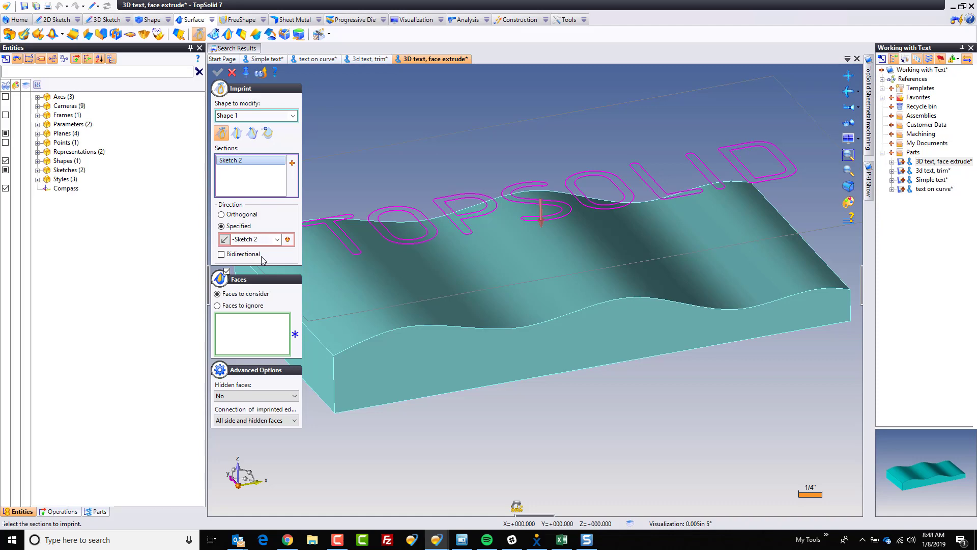
# Step: Restrict the imprint to the block's wavy top face and validate it
pyautogui.click(248, 339)
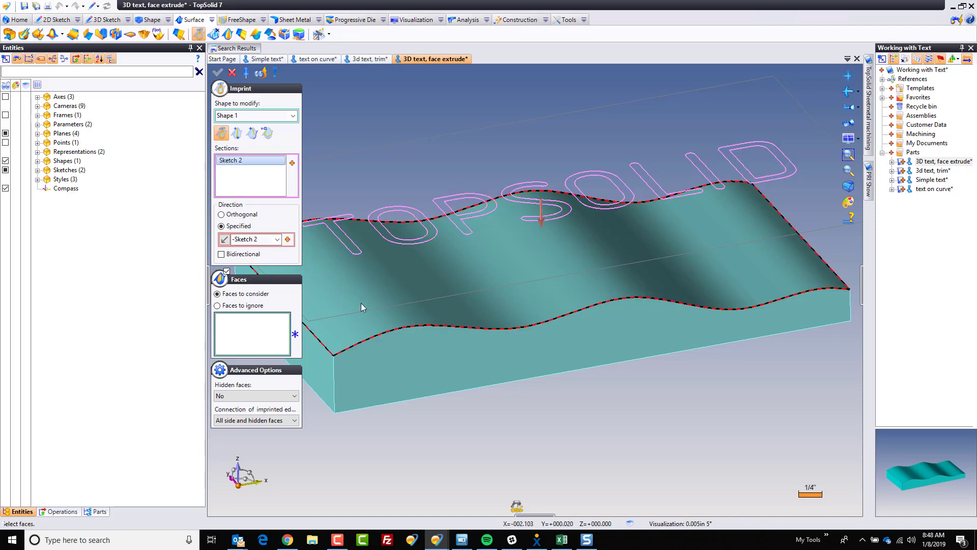
pyautogui.click(227, 271)
pyautogui.click(227, 272)
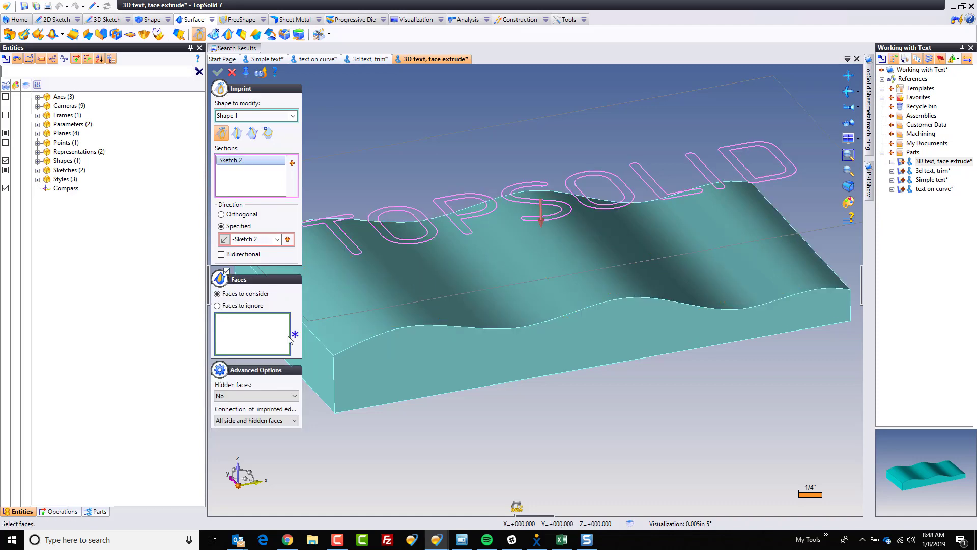
pyautogui.click(384, 282)
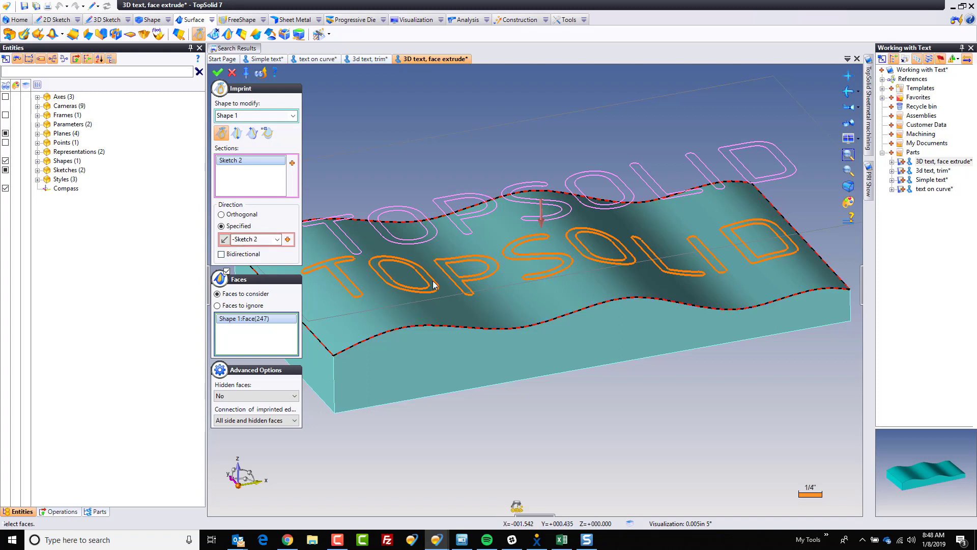
pyautogui.click(218, 72)
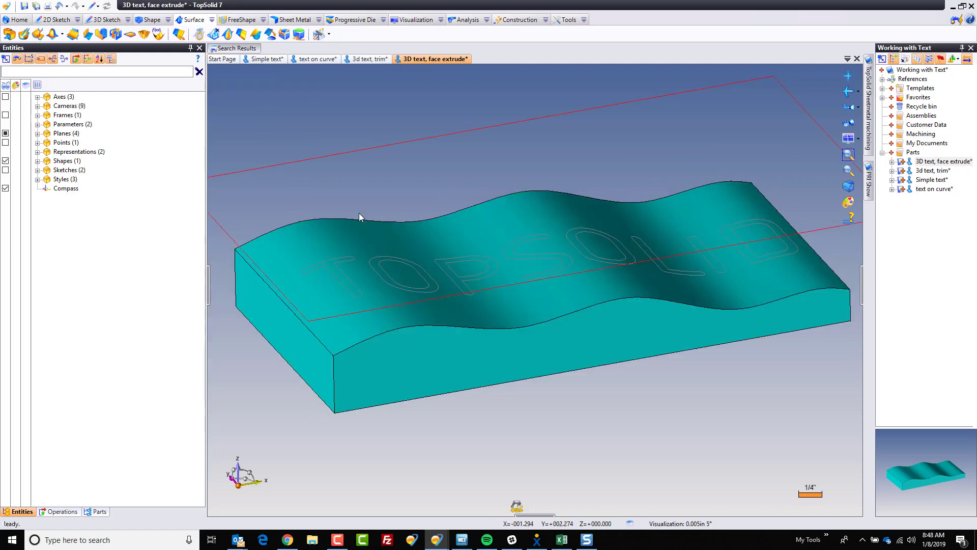
# Step: Zoom in on the imprinted letters, zoom back out, and open the surface operations list
pyautogui.scroll(5, 336, 301)
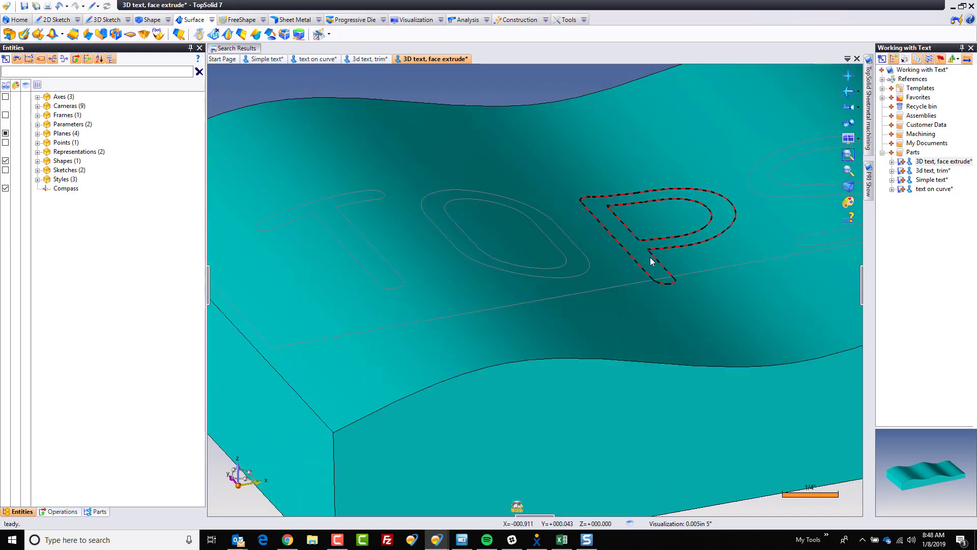
pyautogui.scroll(-4, 652, 262)
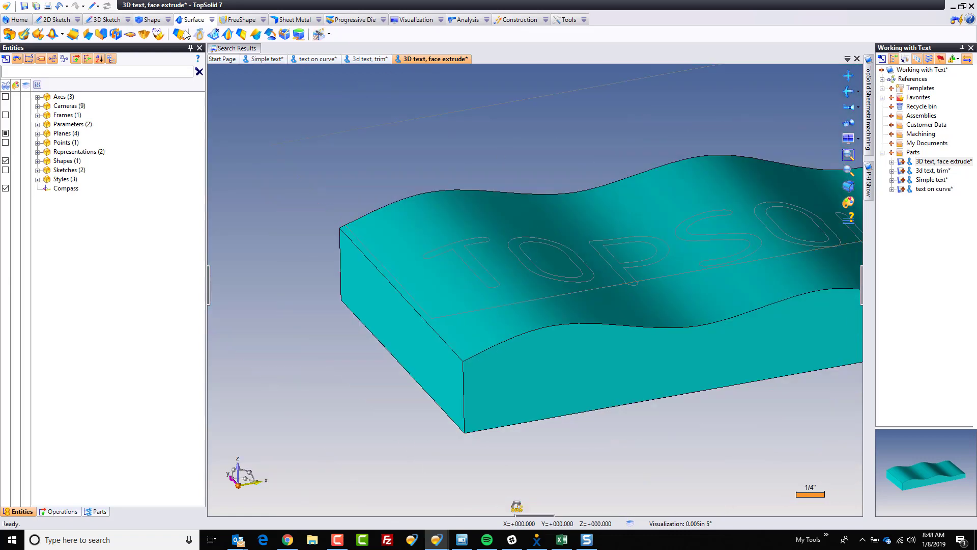
pyautogui.click(168, 19)
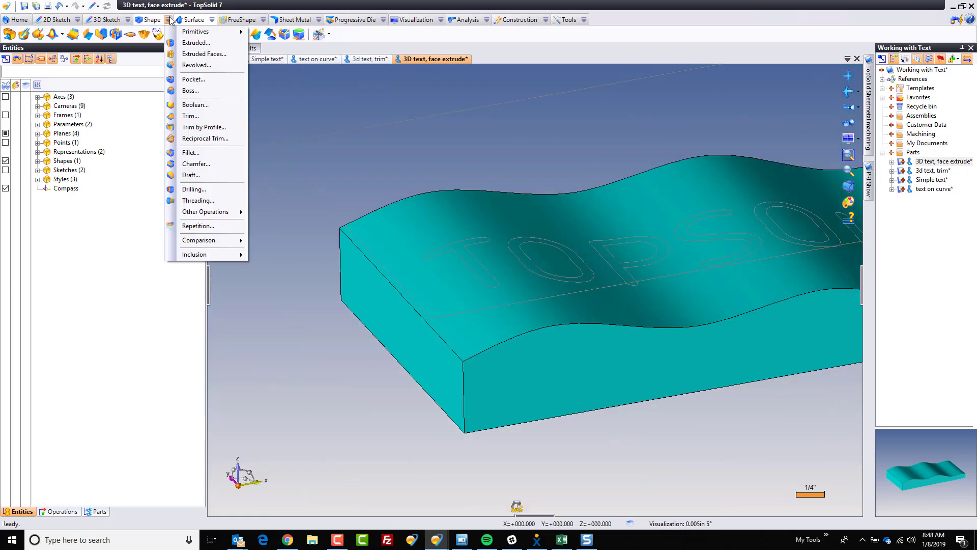
# Step: Extrude the T letter face 5mm along the absolute Z axis
pyautogui.click(230, 53)
pyautogui.moveTo(234, 48)
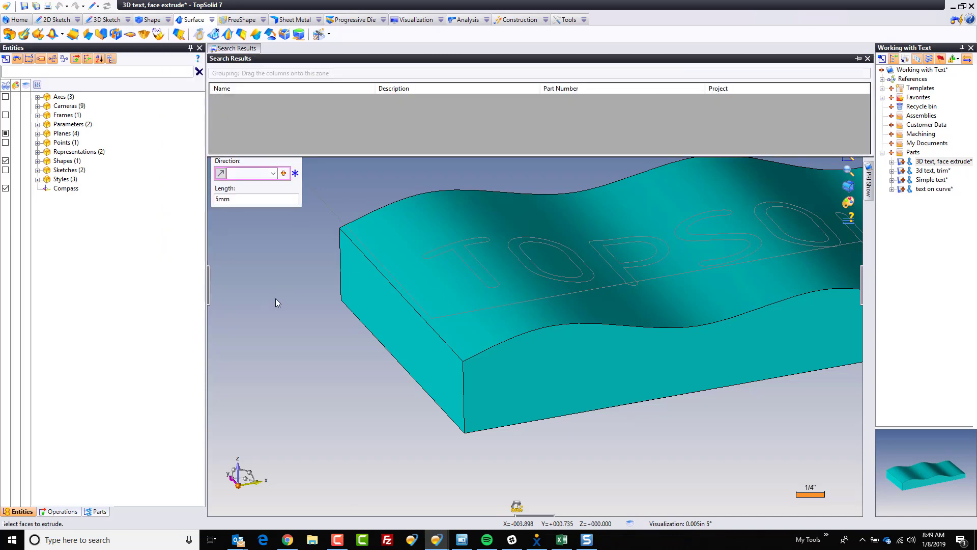
pyautogui.scroll(3, 486, 220)
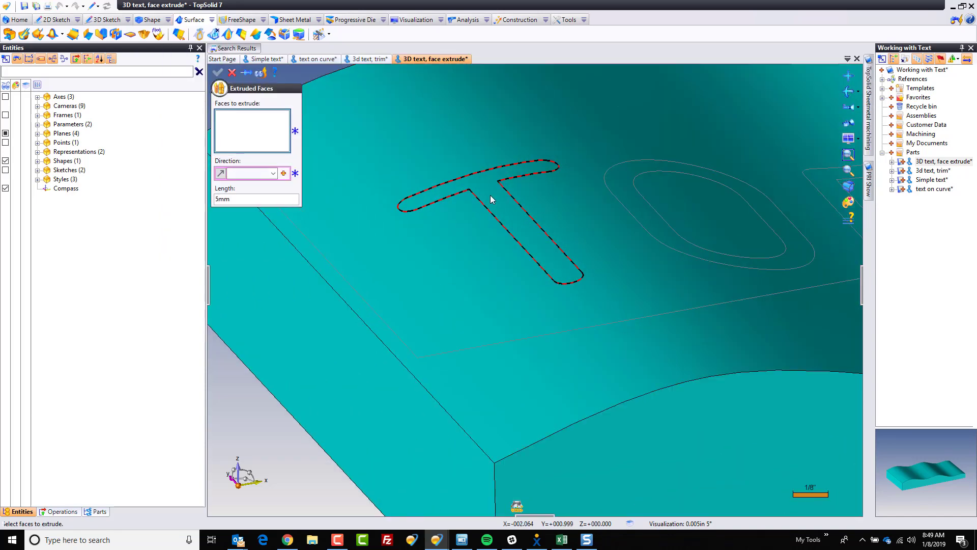
pyautogui.click(491, 200)
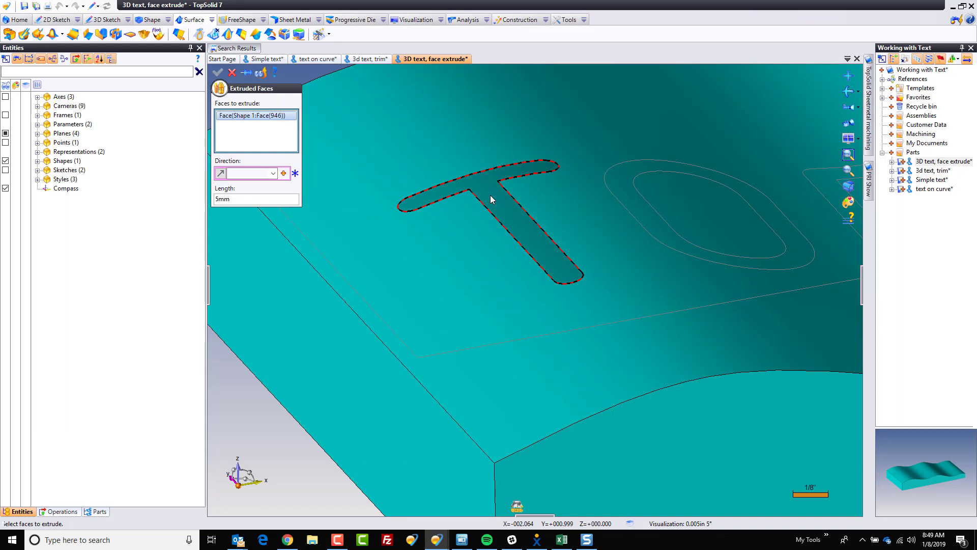
pyautogui.click(273, 174)
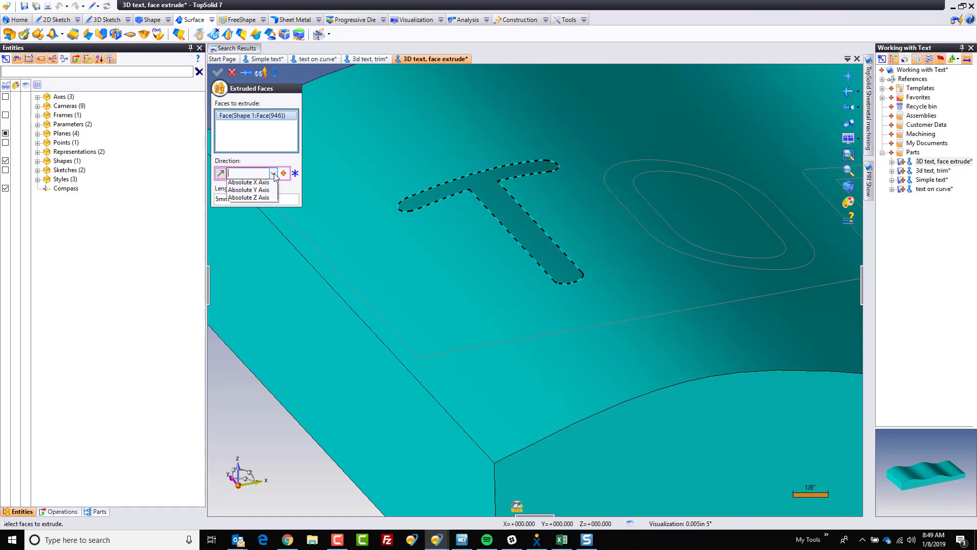
pyautogui.click(266, 199)
pyautogui.moveTo(436, 277); pyautogui.dragTo(419, 259, button='middle')
pyautogui.click(248, 74)
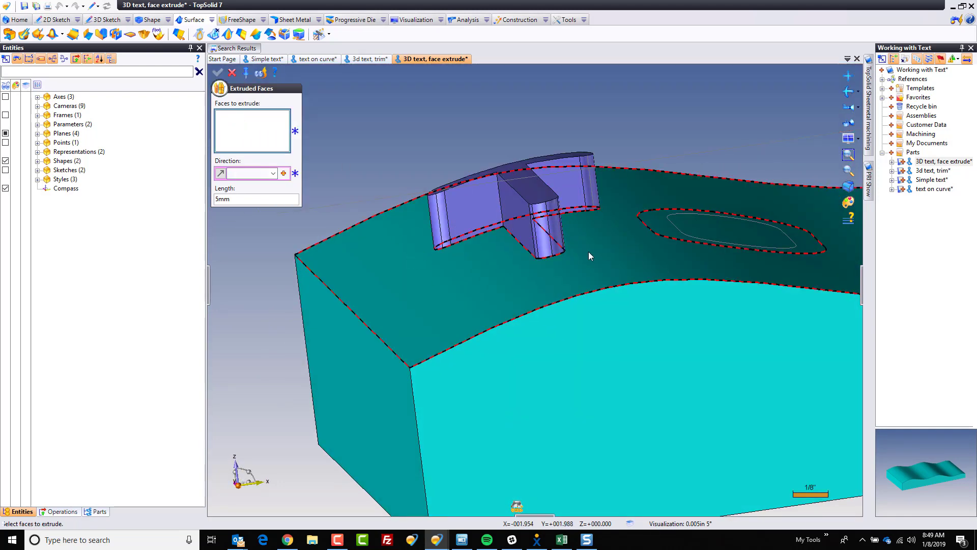
# Step: Extrude the O letter face 5mm upward along the Z axis
pyautogui.click(656, 224)
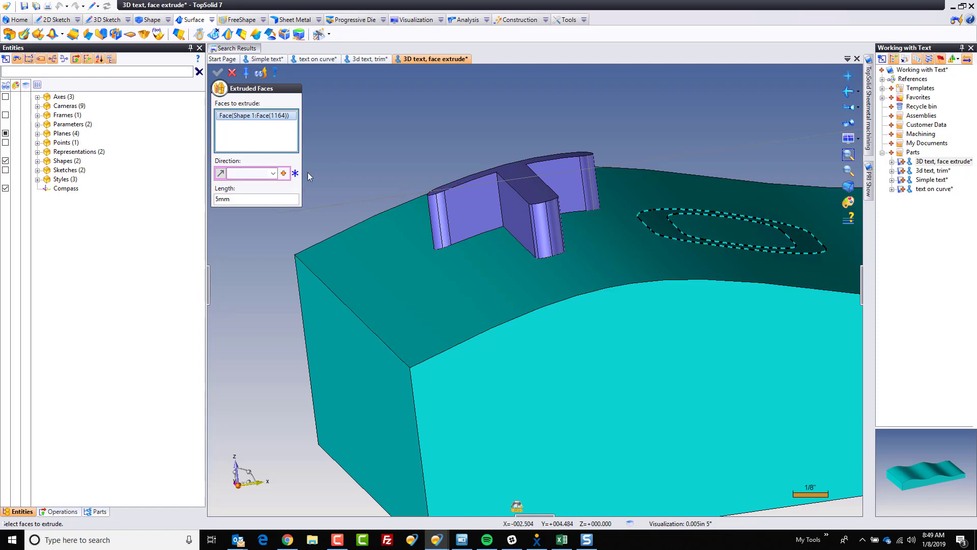
pyautogui.click(275, 177)
pyautogui.click(242, 199)
pyautogui.moveTo(596, 229); pyautogui.dragTo(392, 284, button='middle')
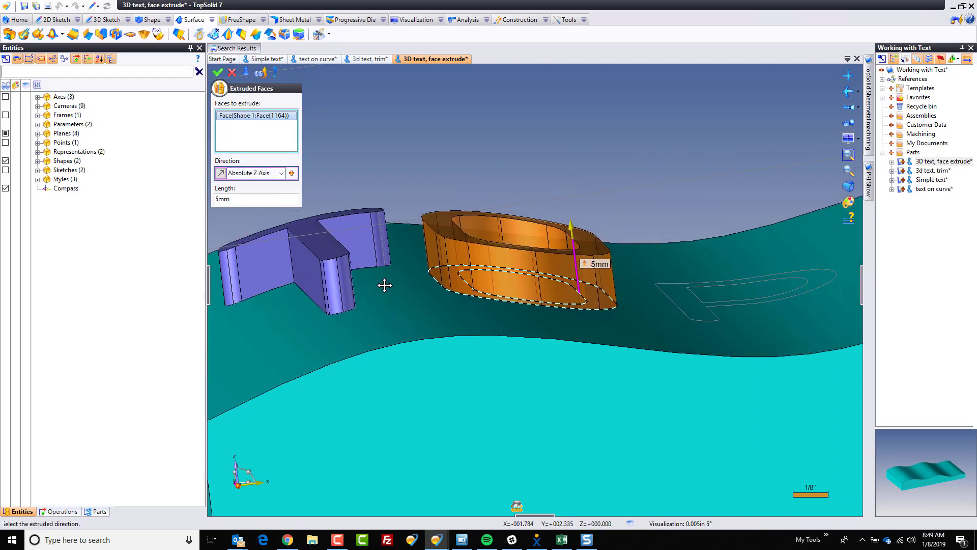
pyautogui.rightClick(631, 121)
pyautogui.click(651, 123)
# Step: Extrude the P letter face 5mm upward along the Z axis
pyautogui.moveTo(648, 206); pyautogui.dragTo(510, 198, button='middle')
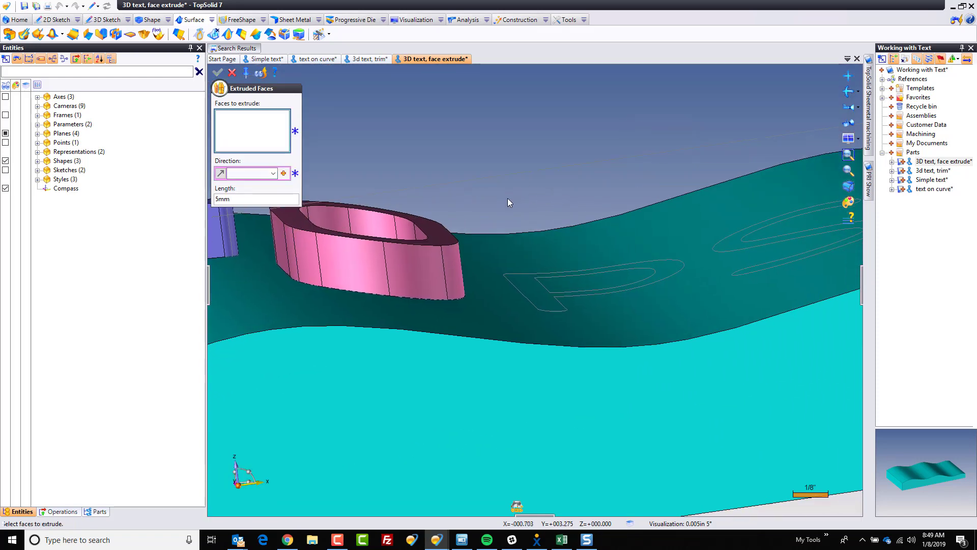
pyautogui.click(530, 292)
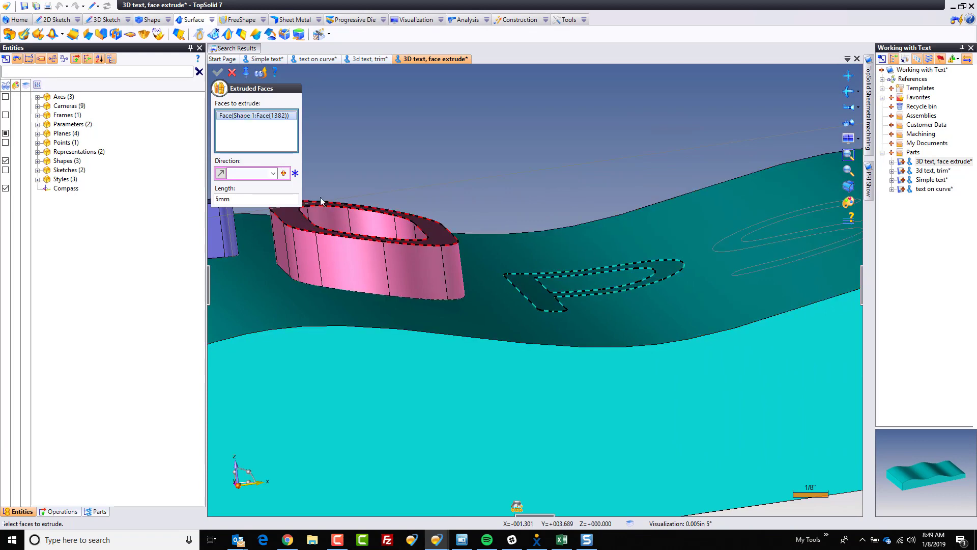
pyautogui.click(273, 173)
pyautogui.click(265, 199)
pyautogui.moveTo(664, 206); pyautogui.dragTo(509, 250, button='middle')
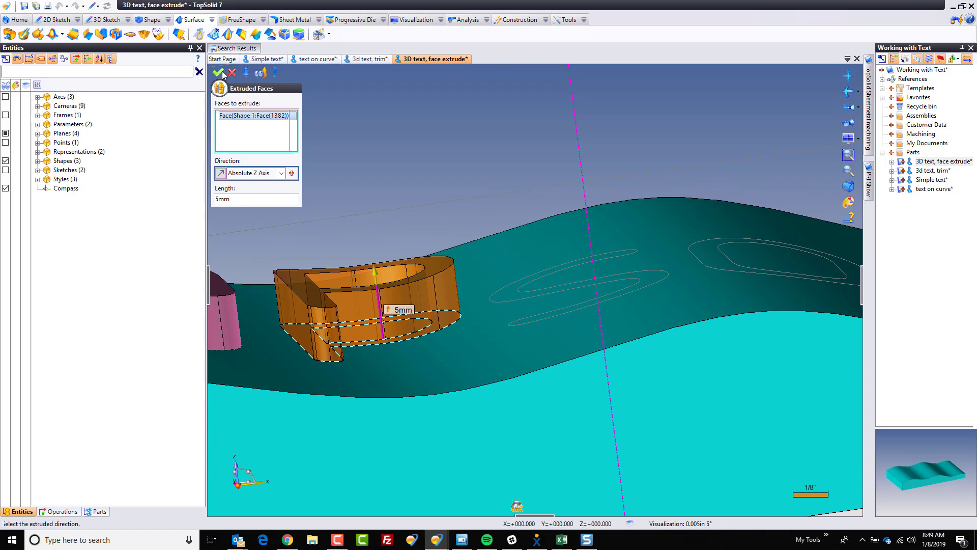
pyautogui.click(219, 73)
pyautogui.scroll(-5, 625, 243)
pyautogui.moveTo(625, 244); pyautogui.dragTo(566, 193, button='middle')
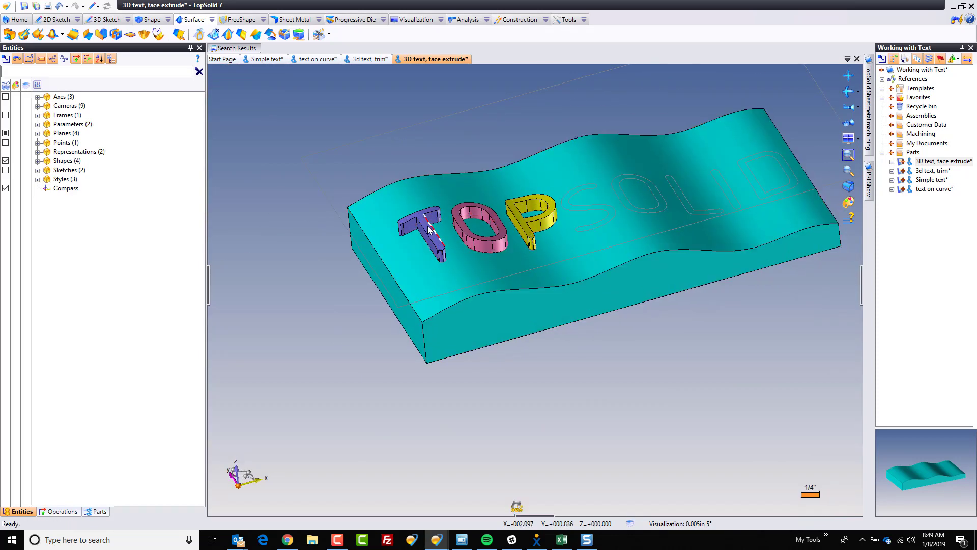
# Step: Boolean Shape 1, the wavy block, with the T, O and P letters (Shapes 2–4) as tools
pyautogui.click(37, 160)
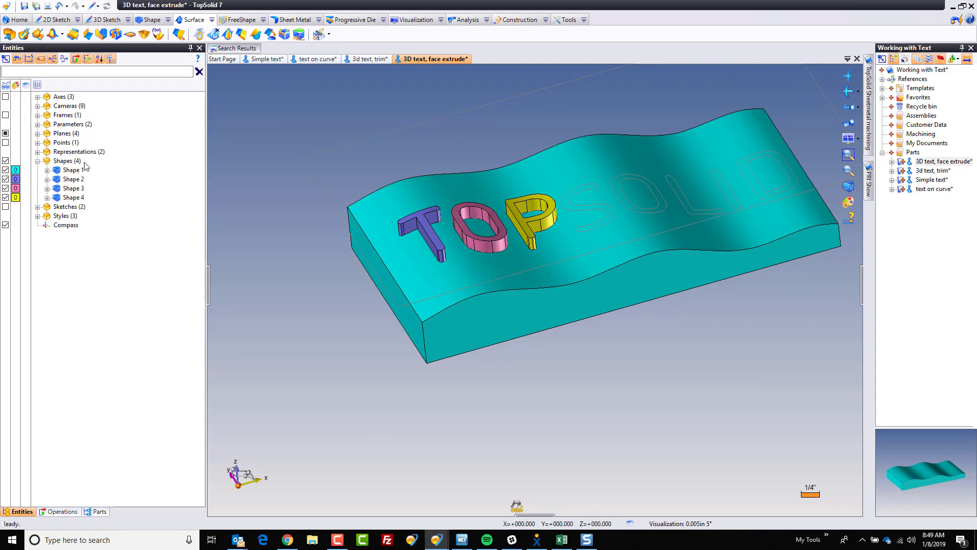
pyautogui.click(149, 19)
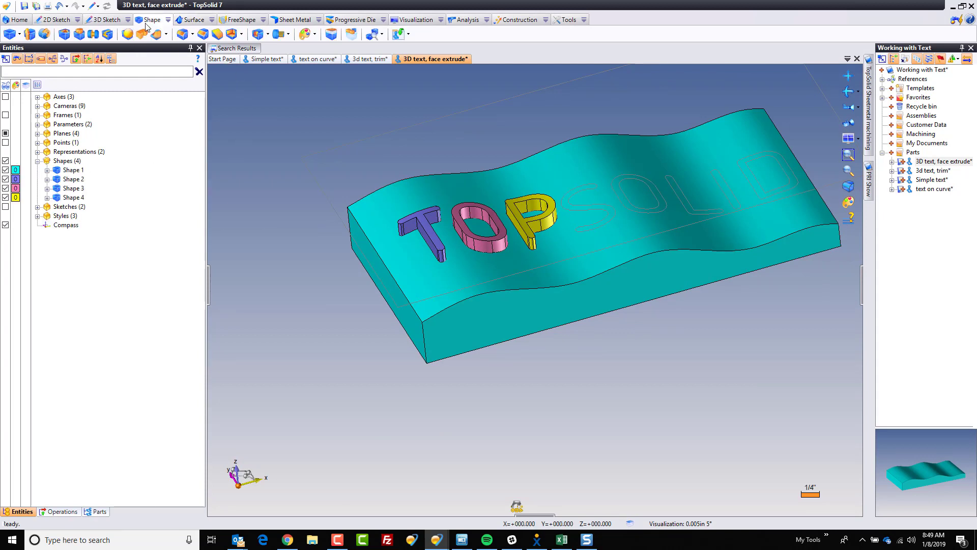
pyautogui.click(127, 34)
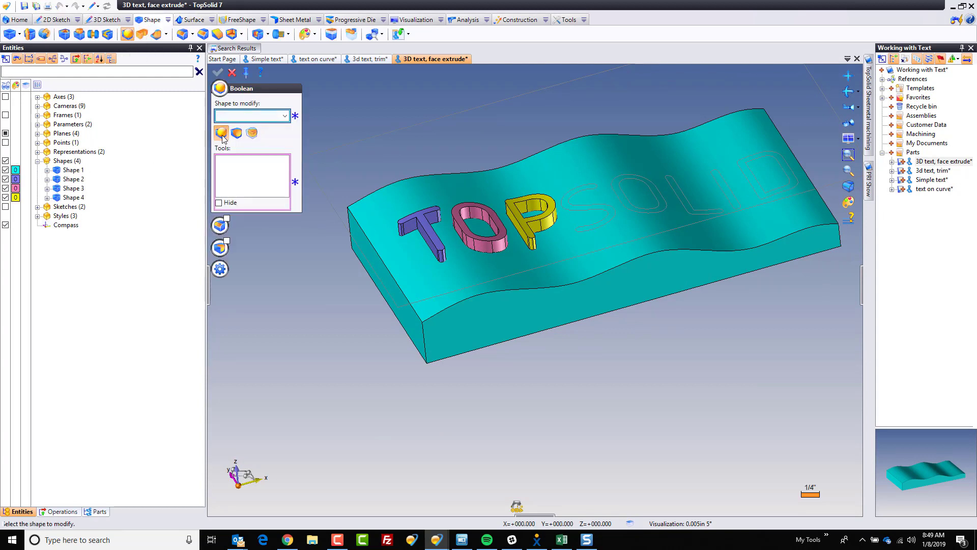
pyautogui.click(380, 258)
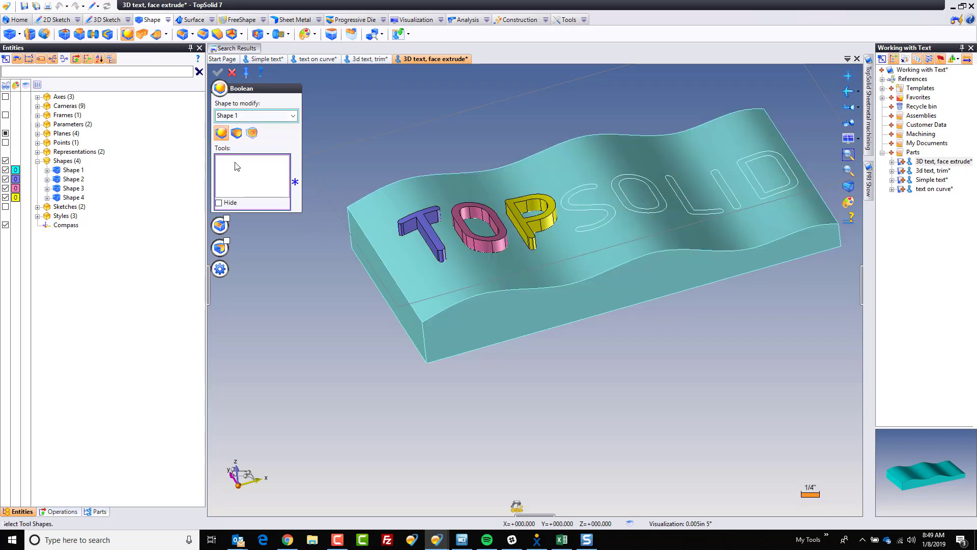
pyautogui.click(423, 235)
pyautogui.click(460, 226)
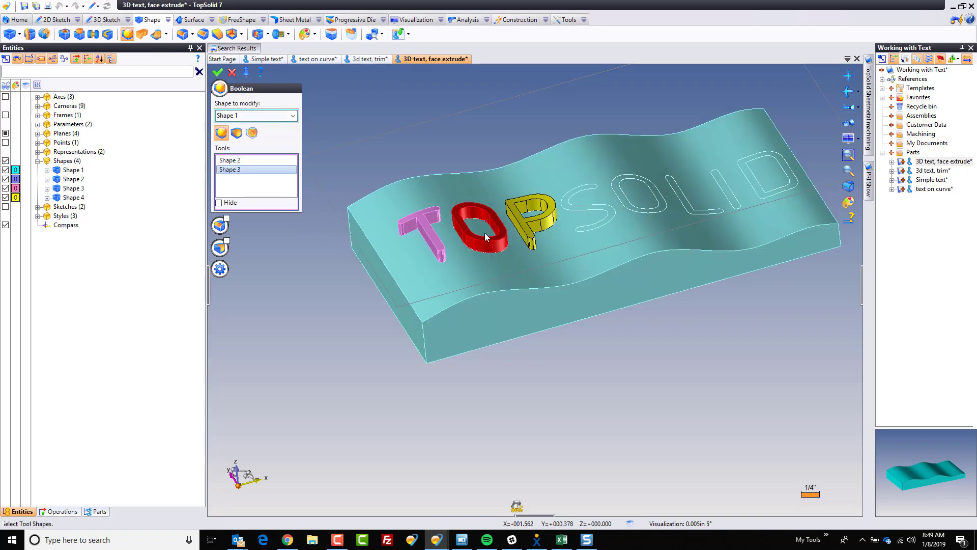
pyautogui.click(532, 209)
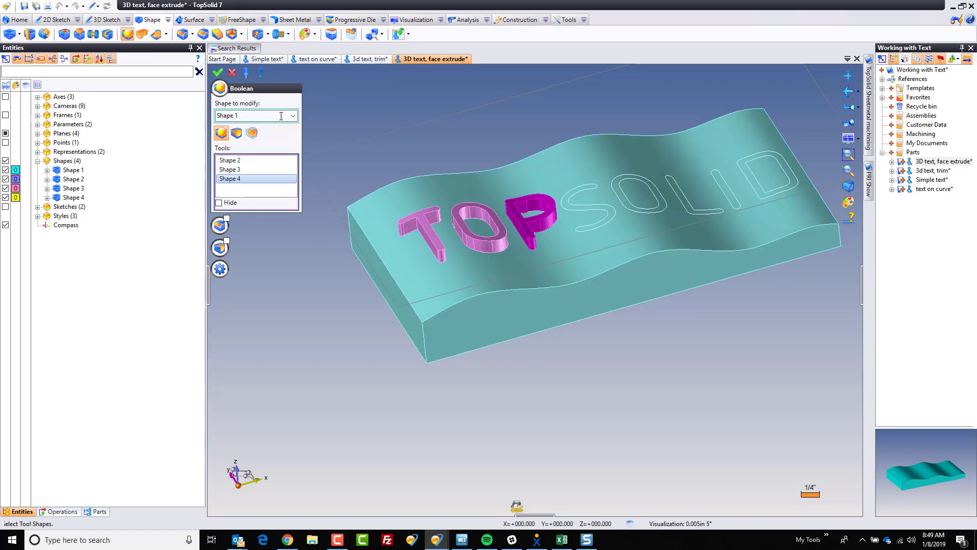
pyautogui.click(216, 73)
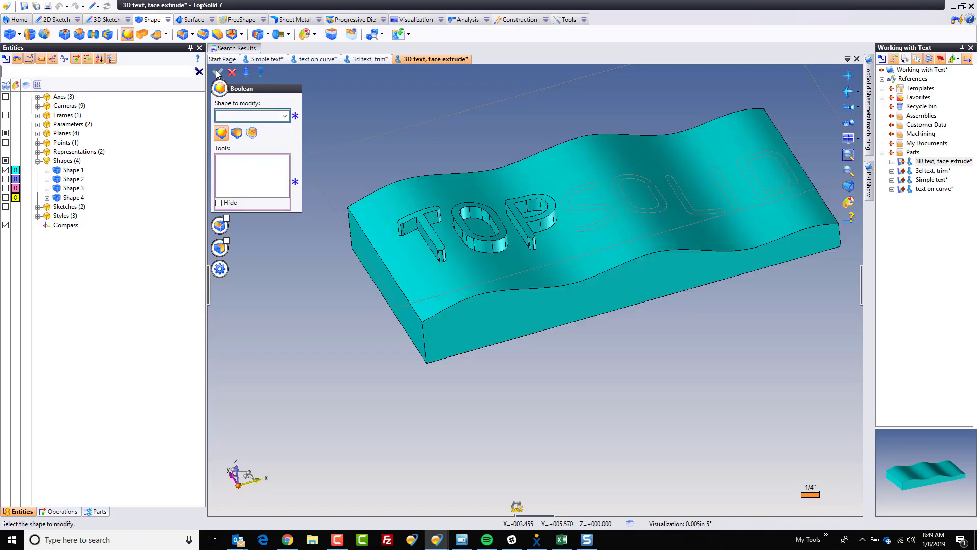